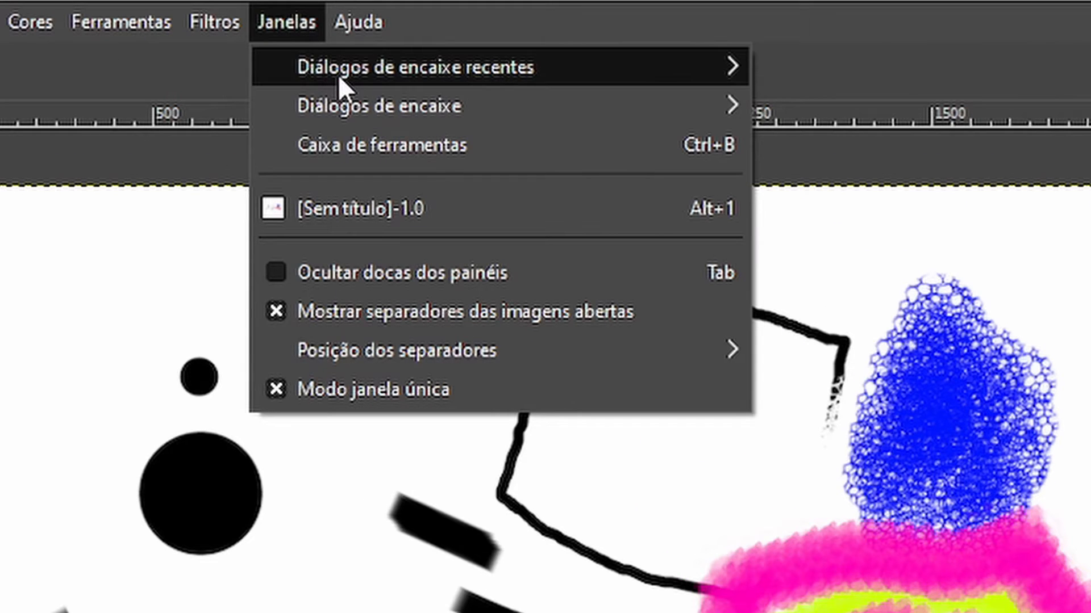
Show the paint dynamics dialog and open the wacom dynamics for editing.
{"action": "mouse_move", "coordinate": [440, 60]}
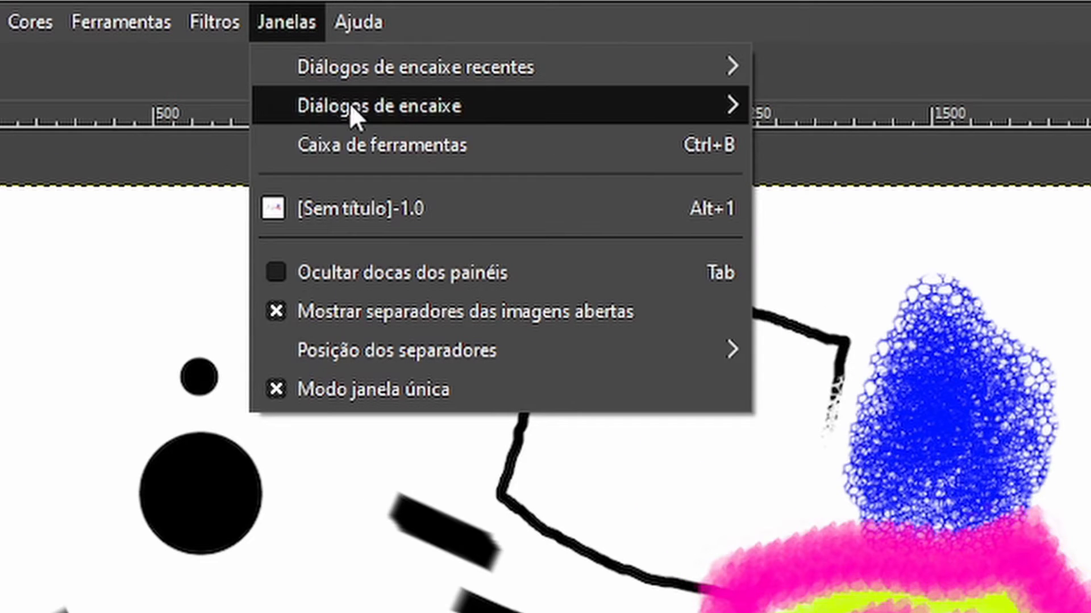
{"action": "mouse_move", "coordinate": [353, 110]}
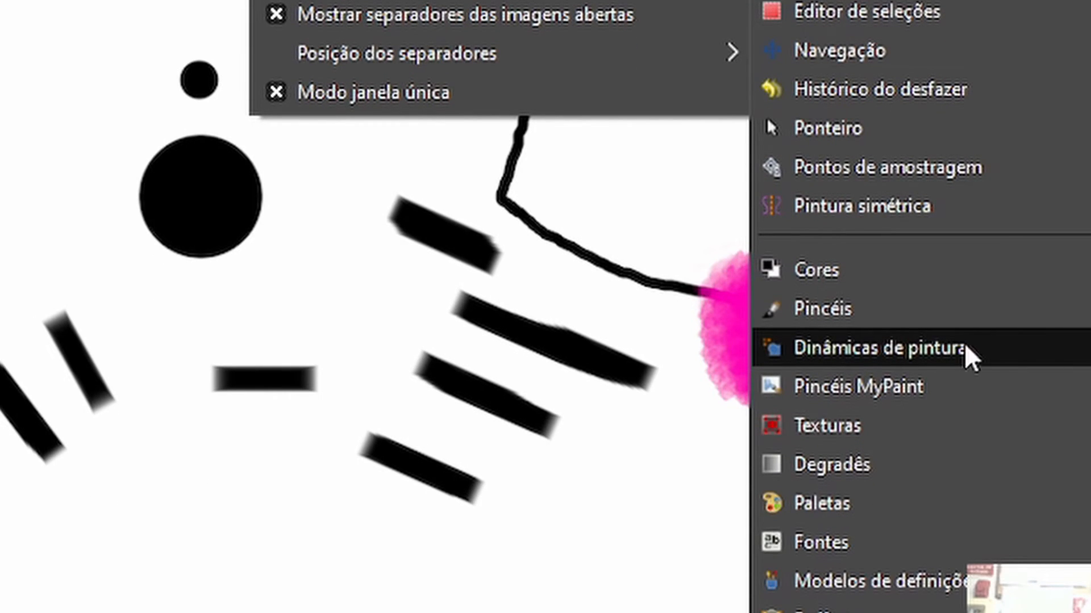
{"action": "left_click", "coordinate": [969, 355]}
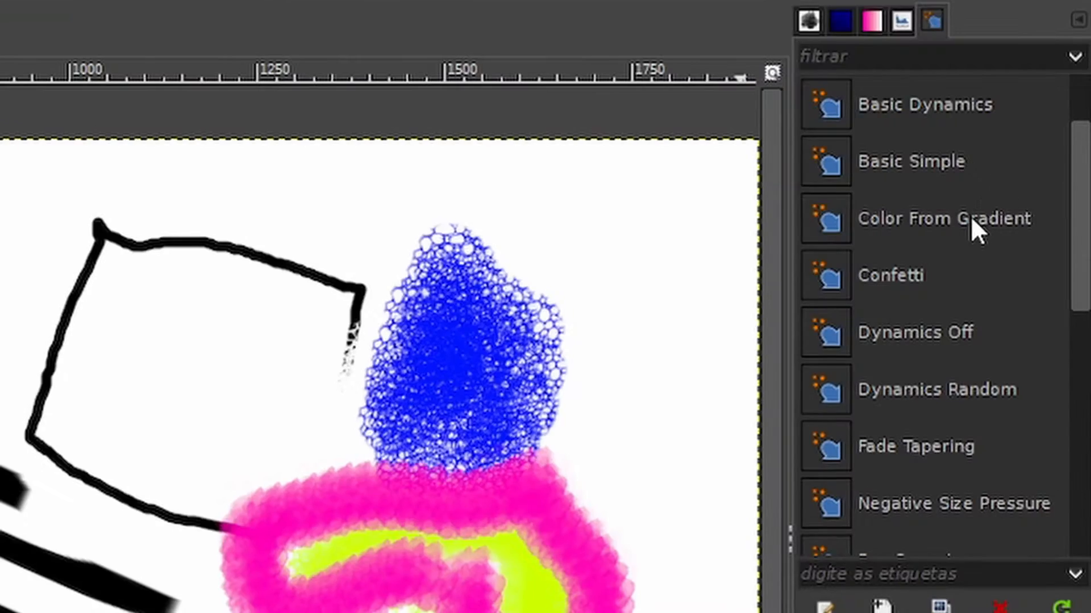
{"action": "scroll", "coordinate": [1021, 161], "scroll_direction": "up", "scroll_amount": 2}
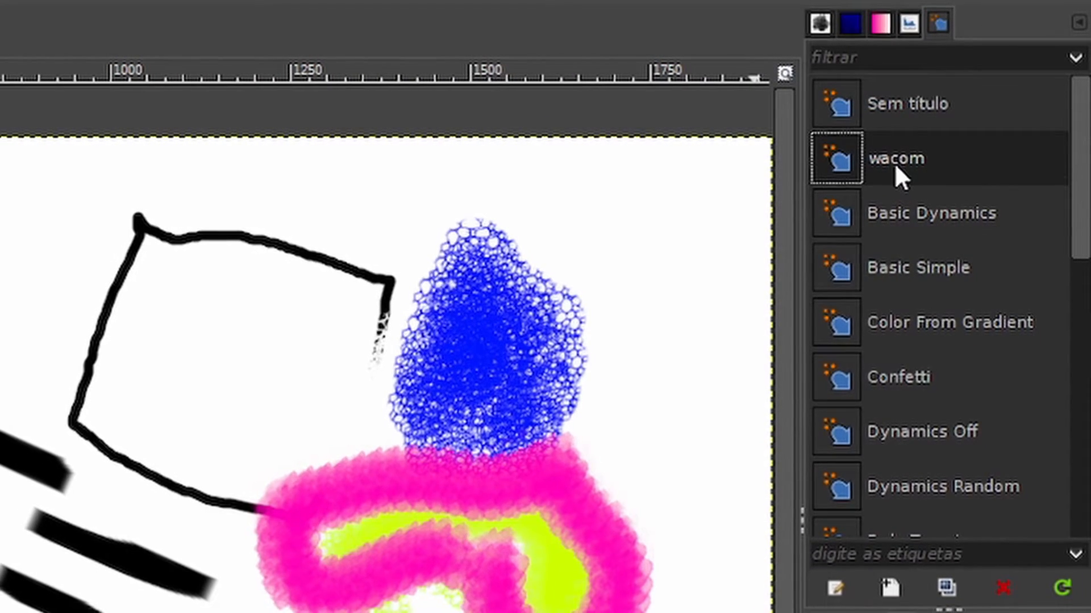
{"action": "double_click", "coordinate": [895, 169]}
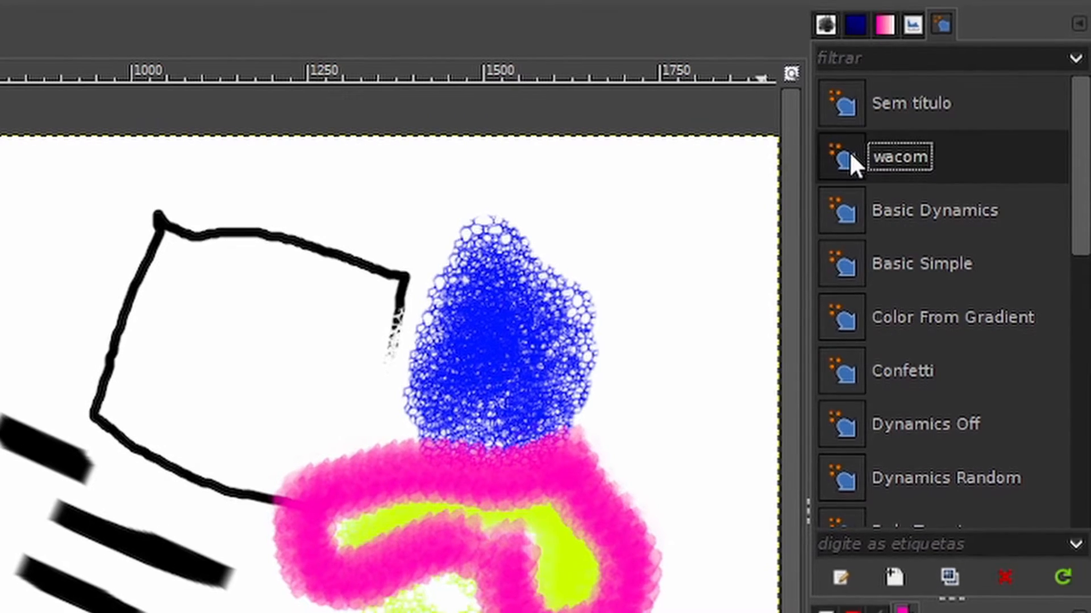
{"action": "double_click", "coordinate": [842, 157]}
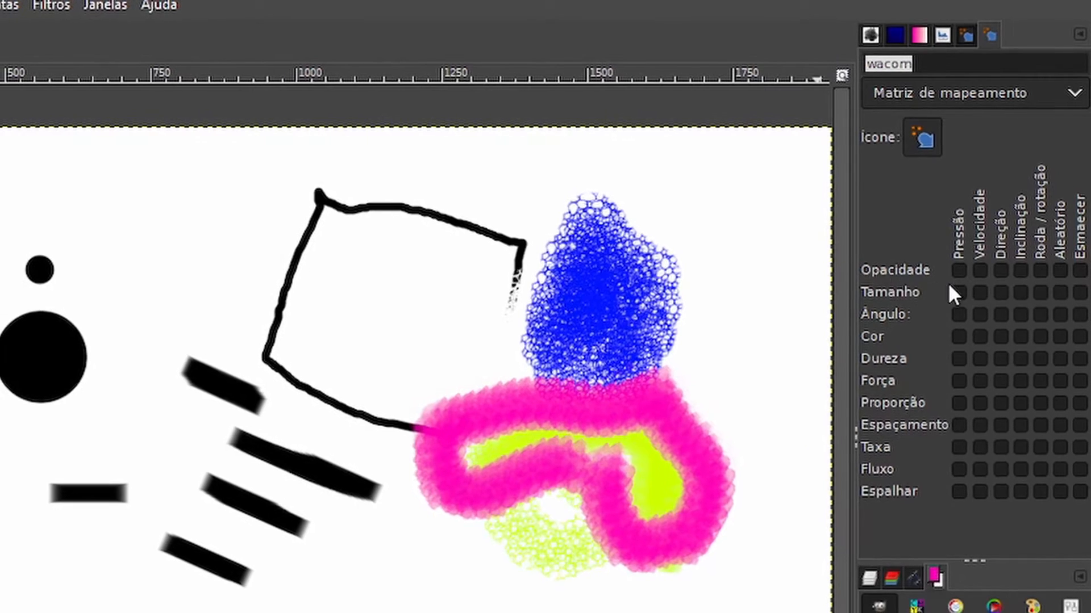
Paint a horizontal pink stroke and a small dab below it in the canvas's upper-left area, with opacity's pressure mapping off.
{"action": "left_click", "coordinate": [962, 266]}
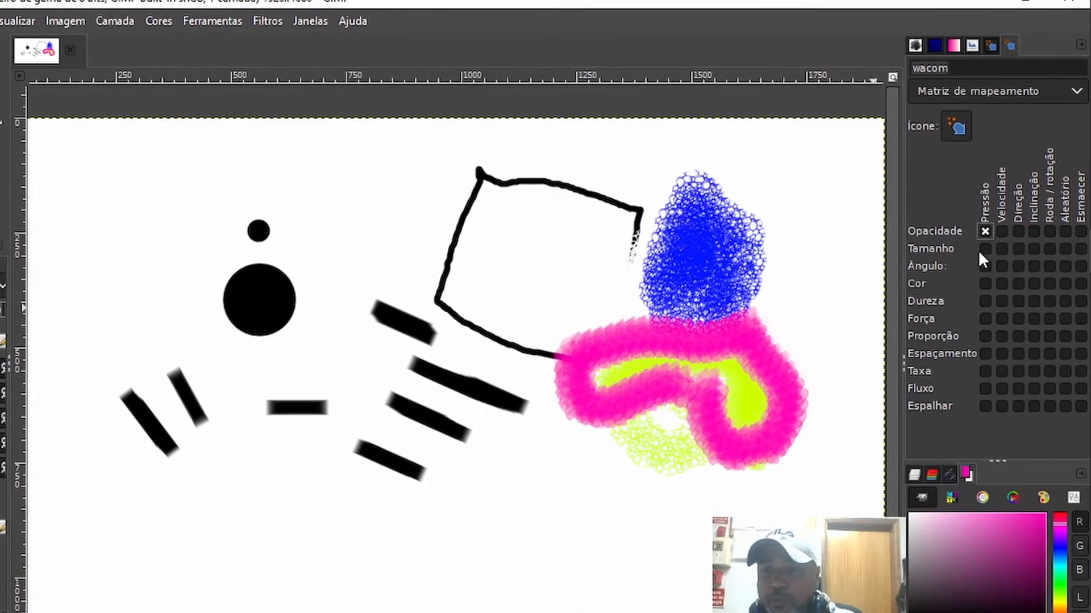
{"action": "left_click", "coordinate": [984, 232]}
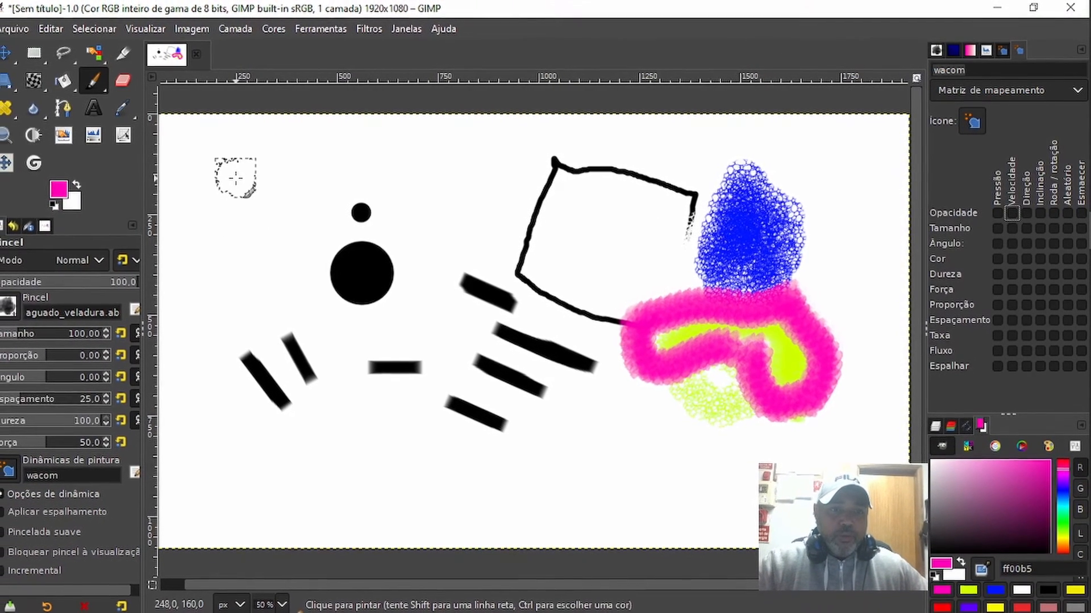
{"action": "left_click_drag", "start_coordinate": [227, 166], "coordinate": [484, 162]}
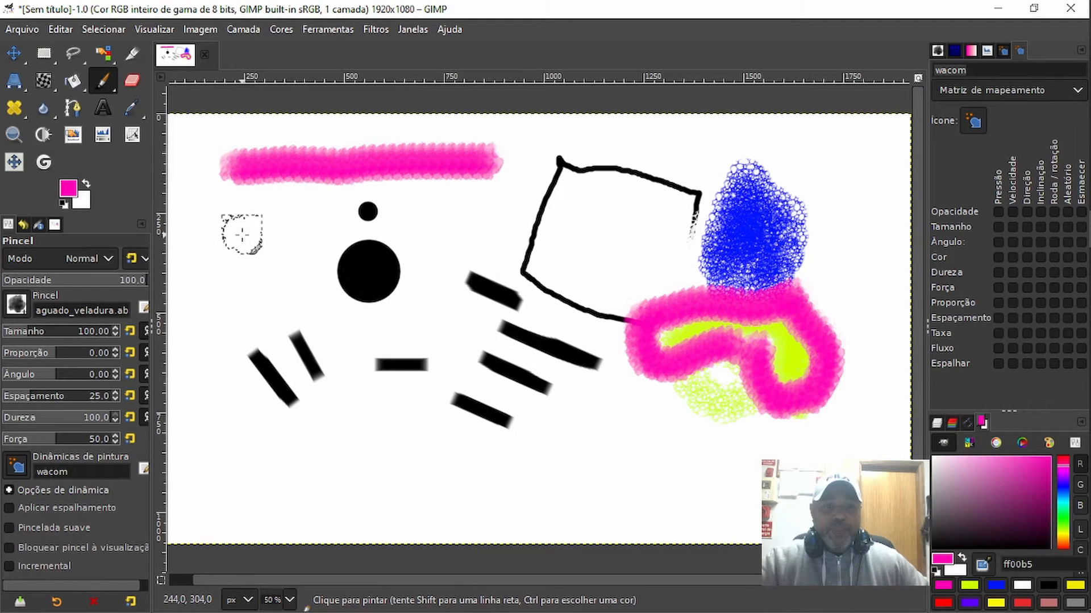
{"action": "left_click_drag", "start_coordinate": [242, 235], "coordinate": [252, 235]}
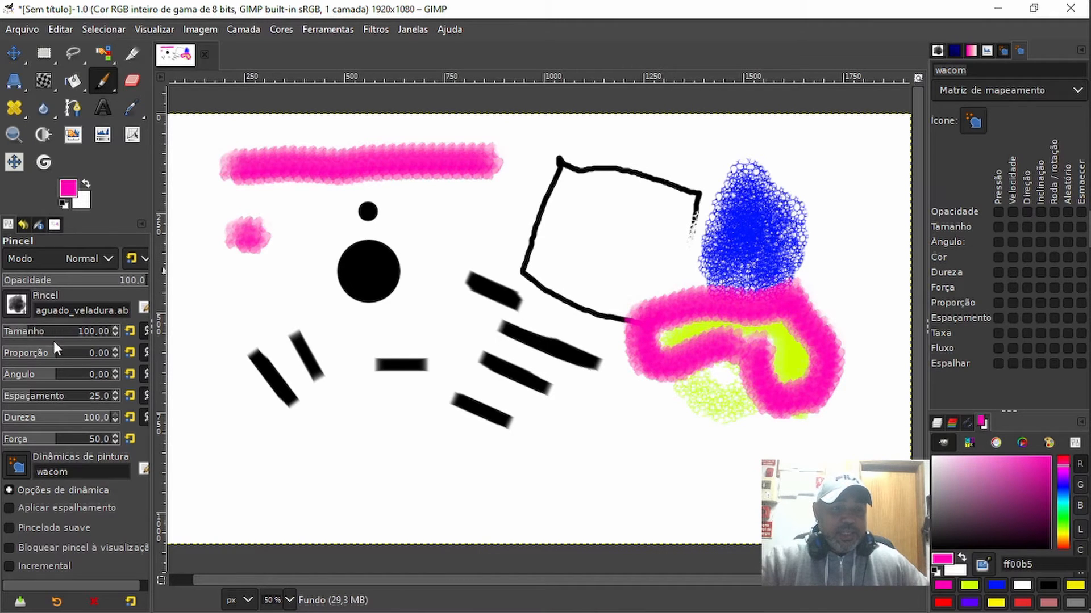
Set the brush opacity to 24.9 and layer overlapping pink strokes across the upper middle of the canvas.
{"action": "left_click", "coordinate": [47, 279]}
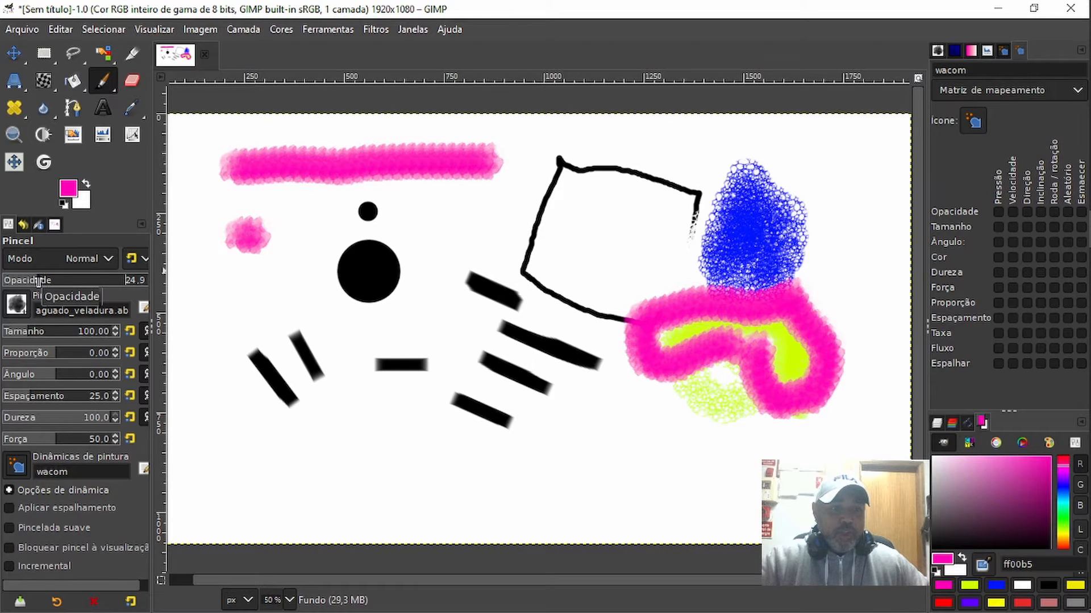
{"action": "left_click_drag", "start_coordinate": [432, 212], "coordinate": [605, 201]}
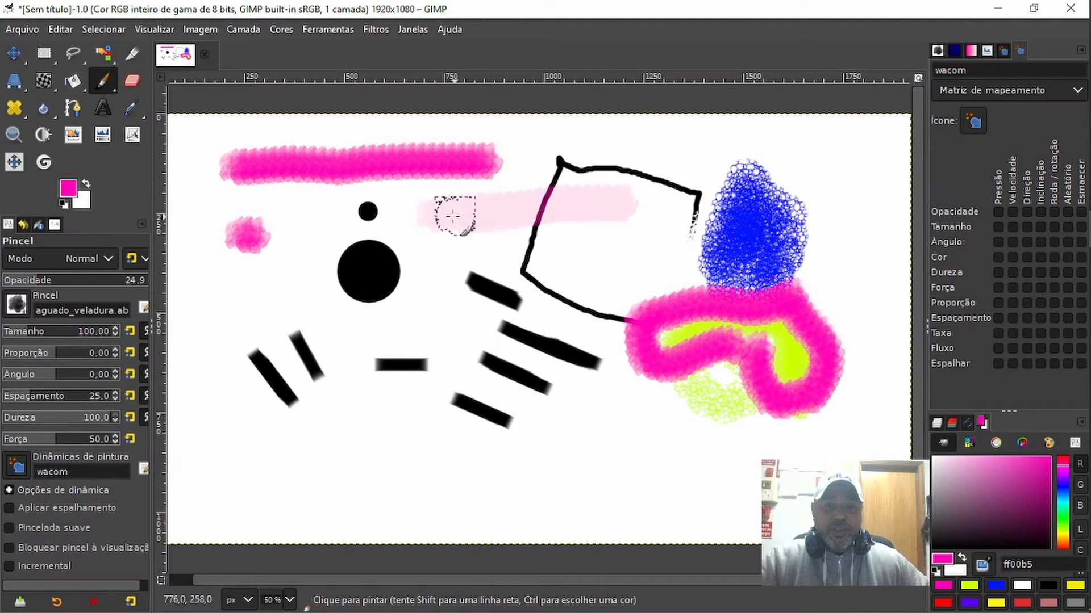
{"action": "left_click_drag", "start_coordinate": [439, 216], "coordinate": [565, 209]}
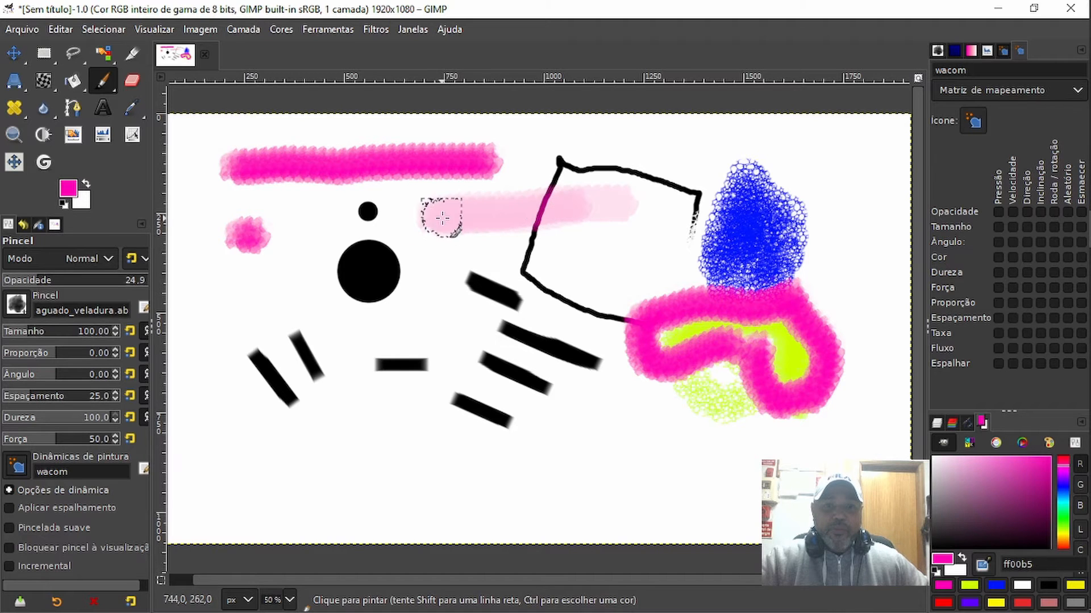
{"action": "left_click_drag", "start_coordinate": [441, 217], "coordinate": [605, 204]}
{"action": "left_click_drag", "start_coordinate": [443, 215], "coordinate": [585, 199]}
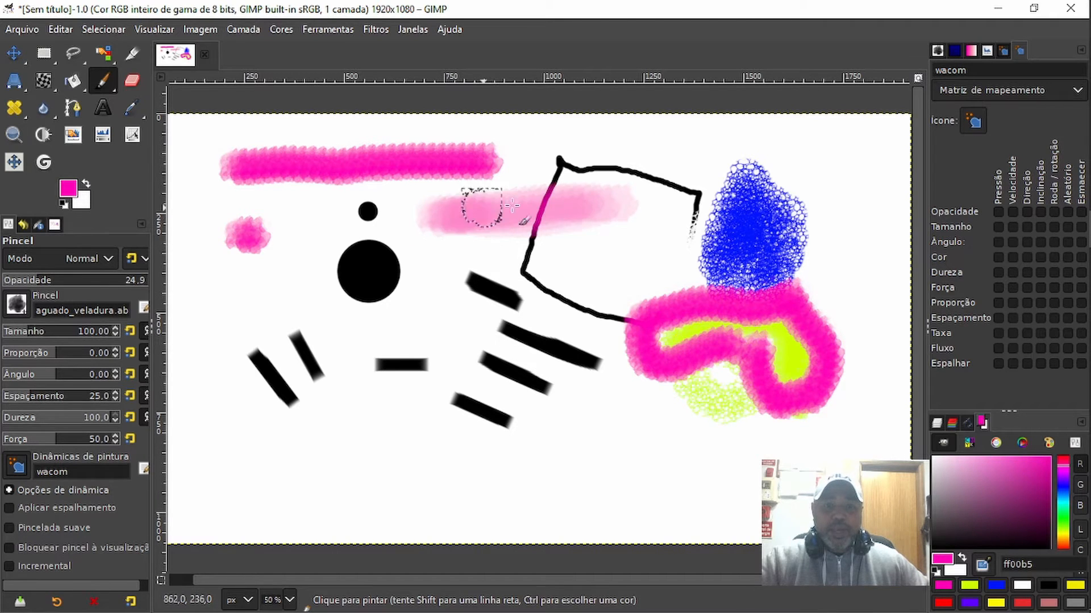
{"action": "left_click_drag", "start_coordinate": [479, 212], "coordinate": [608, 202]}
{"action": "left_click_drag", "start_coordinate": [440, 211], "coordinate": [653, 194]}
{"action": "left_click_drag", "start_coordinate": [475, 212], "coordinate": [610, 204]}
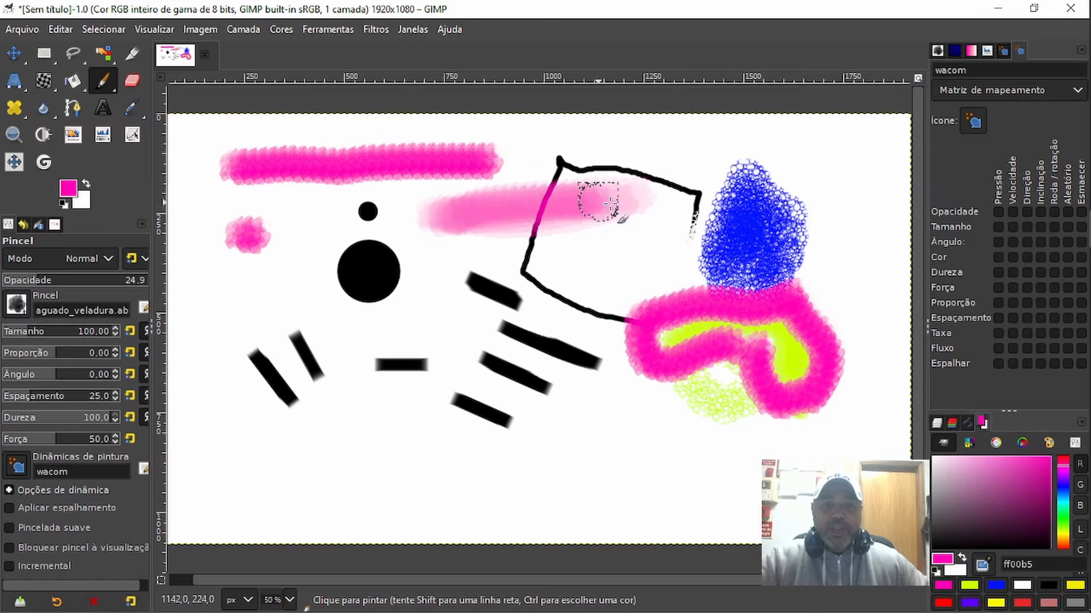
{"action": "left_click_drag", "start_coordinate": [484, 220], "coordinate": [615, 199]}
{"action": "left_click_drag", "start_coordinate": [464, 221], "coordinate": [602, 205]}
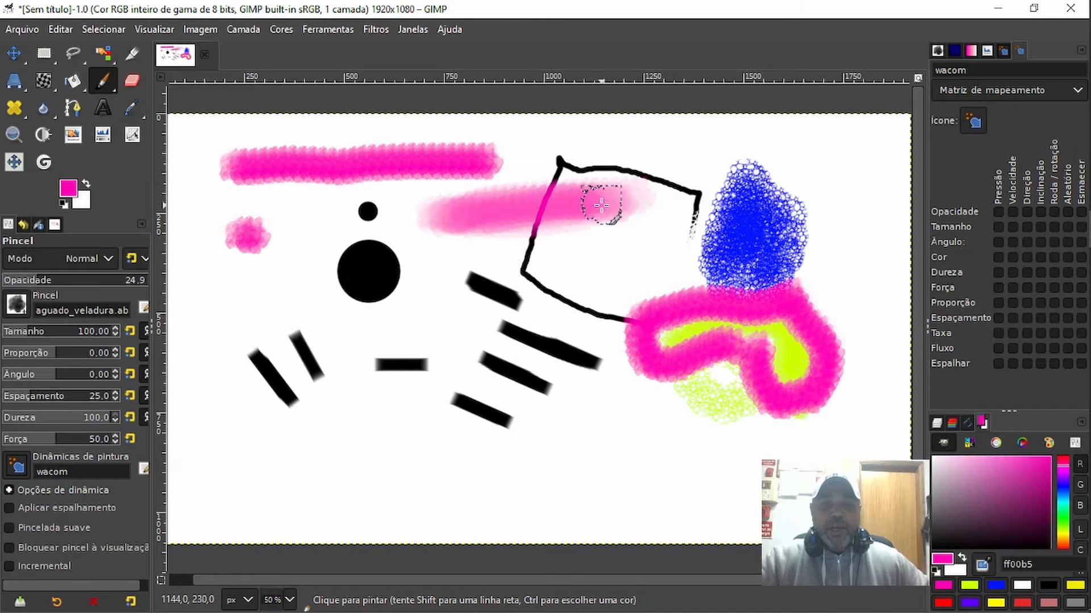
{"action": "left_click_drag", "start_coordinate": [440, 220], "coordinate": [581, 210]}
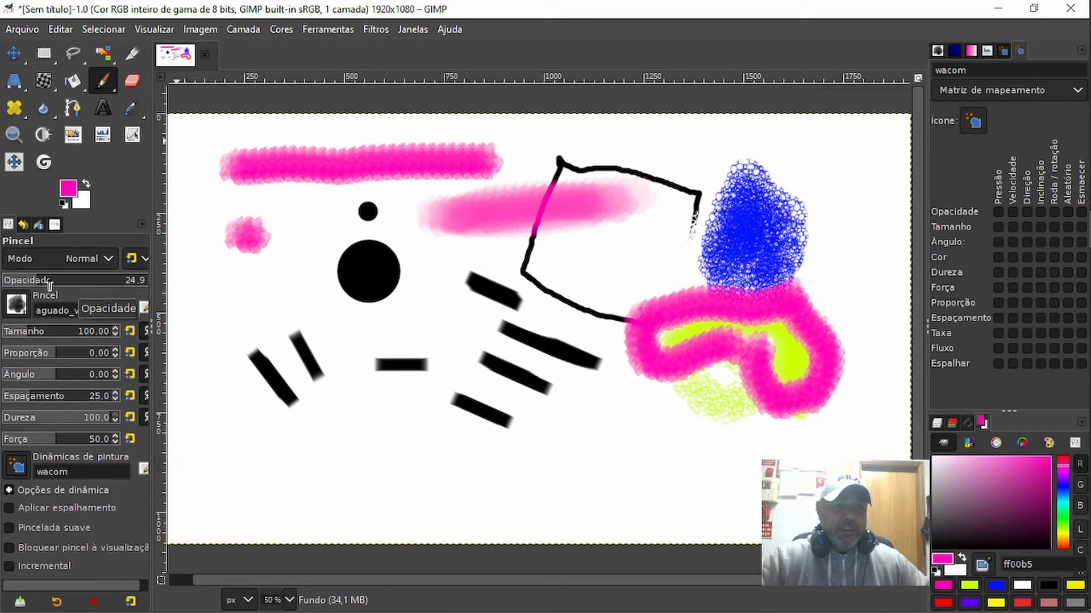
Set the brush opacity to 42.5 and layer overlapping pink strokes just below the previous translucent band.
{"action": "left_click_drag", "start_coordinate": [49, 284], "coordinate": [54, 280]}
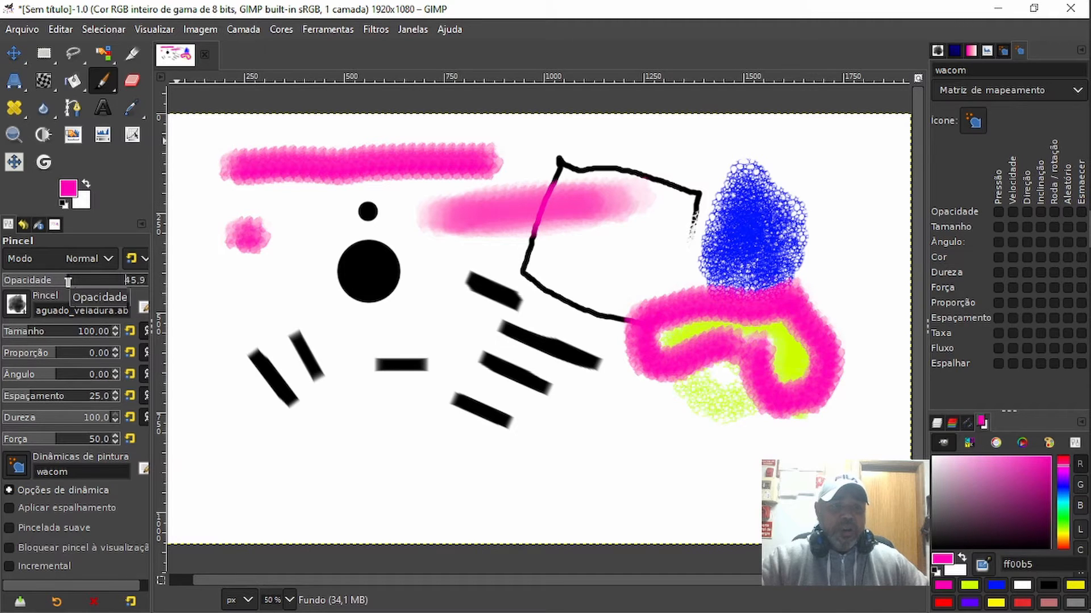
{"action": "mouse_move", "coordinate": [430, 273]}
{"action": "left_mouse_down"}
{"action": "mouse_move", "coordinate": [530, 273]}
{"action": "mouse_move", "coordinate": [669, 250]}
{"action": "left_mouse_up"}
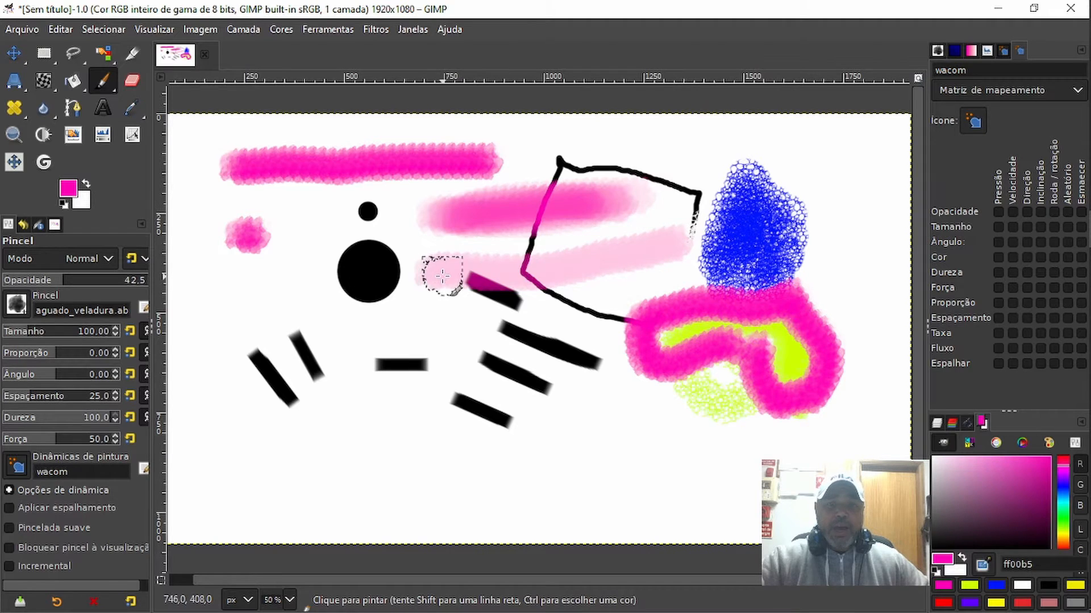
{"action": "mouse_move", "coordinate": [443, 276]}
{"action": "left_mouse_down"}
{"action": "mouse_move", "coordinate": [645, 239]}
{"action": "mouse_move", "coordinate": [679, 246]}
{"action": "mouse_move", "coordinate": [446, 272]}
{"action": "mouse_move", "coordinate": [618, 254]}
{"action": "left_mouse_up"}
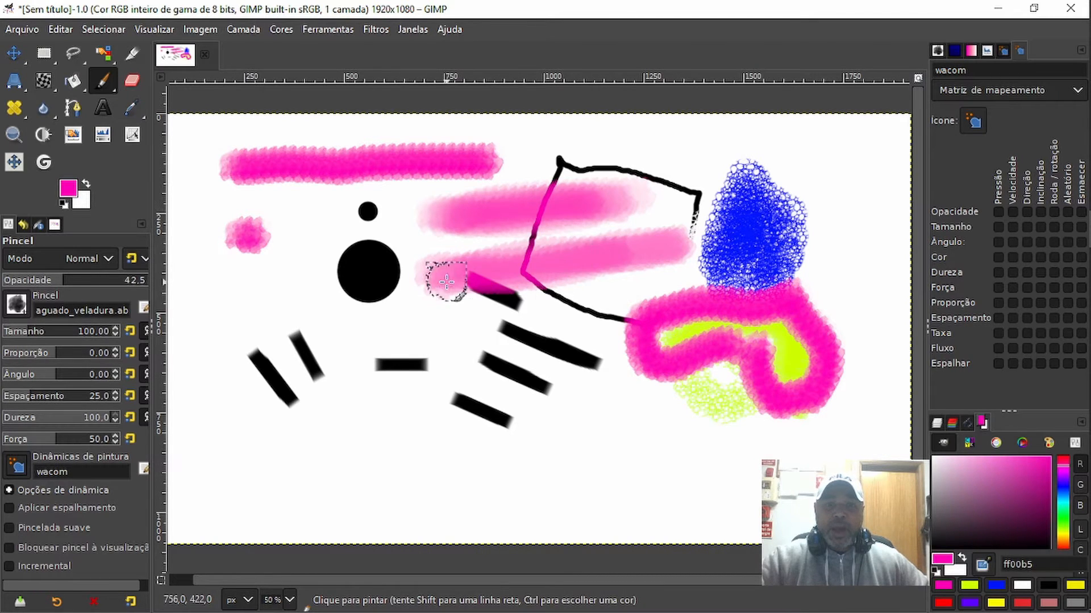
{"action": "left_click_drag", "start_coordinate": [446, 282], "coordinate": [654, 247]}
{"action": "left_click_drag", "start_coordinate": [468, 271], "coordinate": [657, 243]}
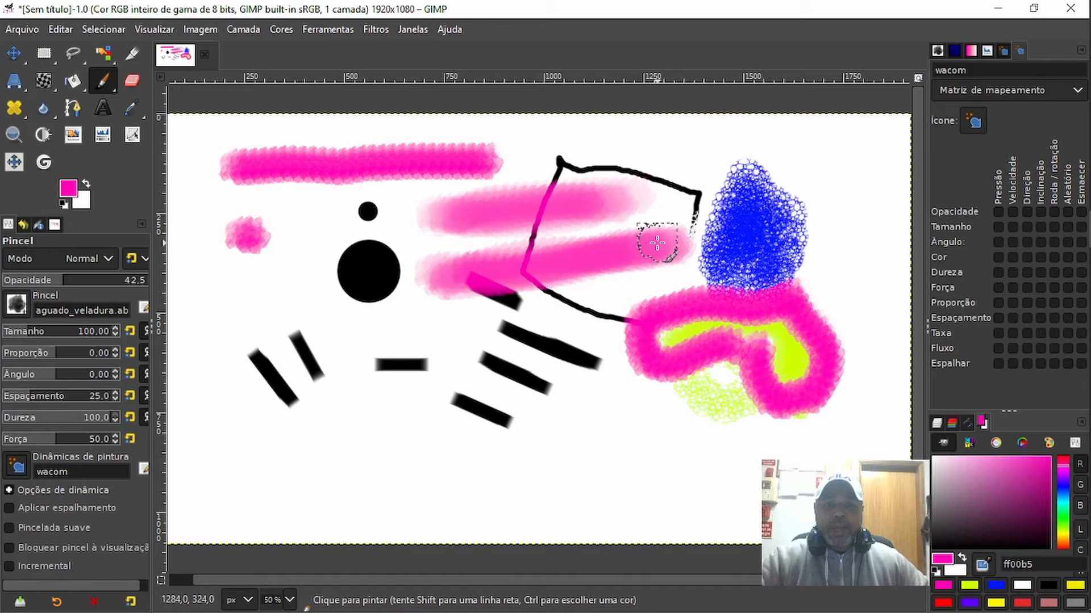
{"action": "left_click_drag", "start_coordinate": [494, 275], "coordinate": [610, 248]}
{"action": "mouse_move", "coordinate": [497, 273]}
{"action": "left_mouse_down"}
{"action": "mouse_move", "coordinate": [585, 251]}
{"action": "mouse_move", "coordinate": [601, 266]}
{"action": "left_mouse_up"}
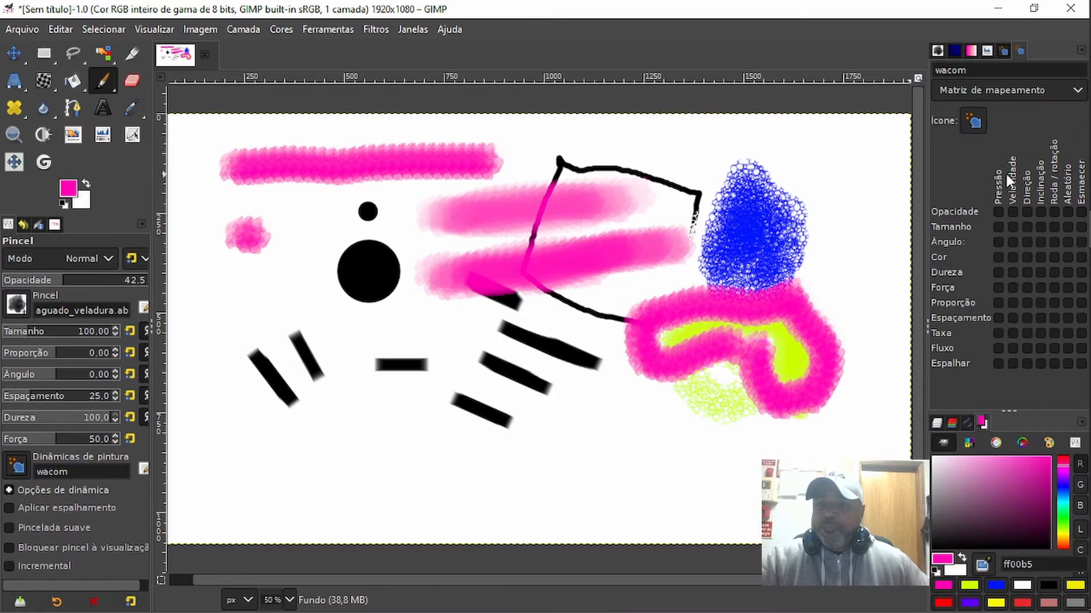
Choose the Confetti dynamics and paint scattered orange strokes across the canvas's upper-right area, over the blue shape.
{"action": "left_click", "coordinate": [1006, 51]}
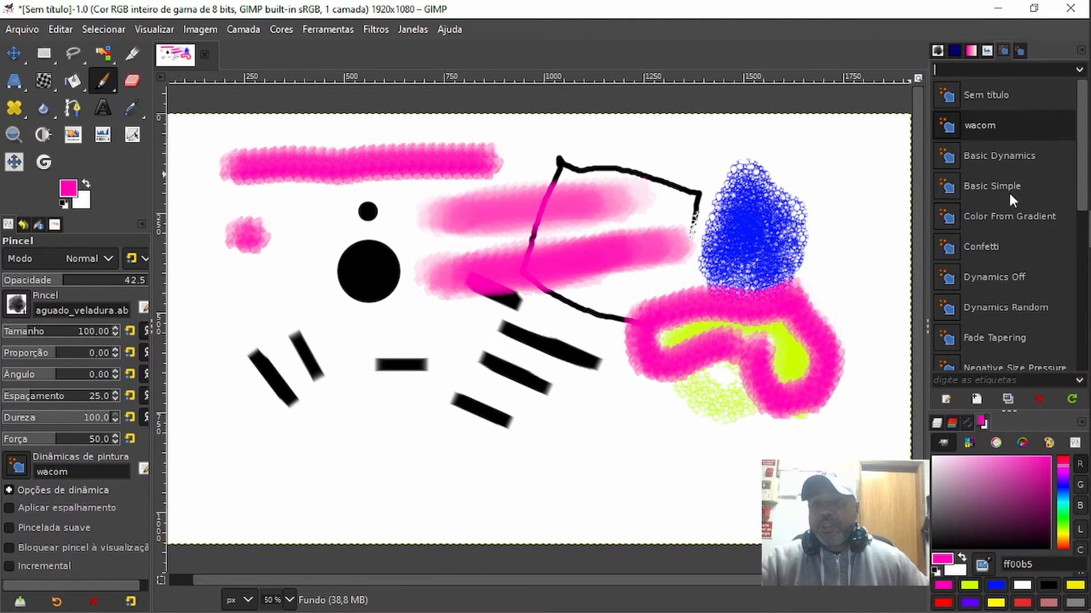
{"action": "left_click", "coordinate": [1017, 50]}
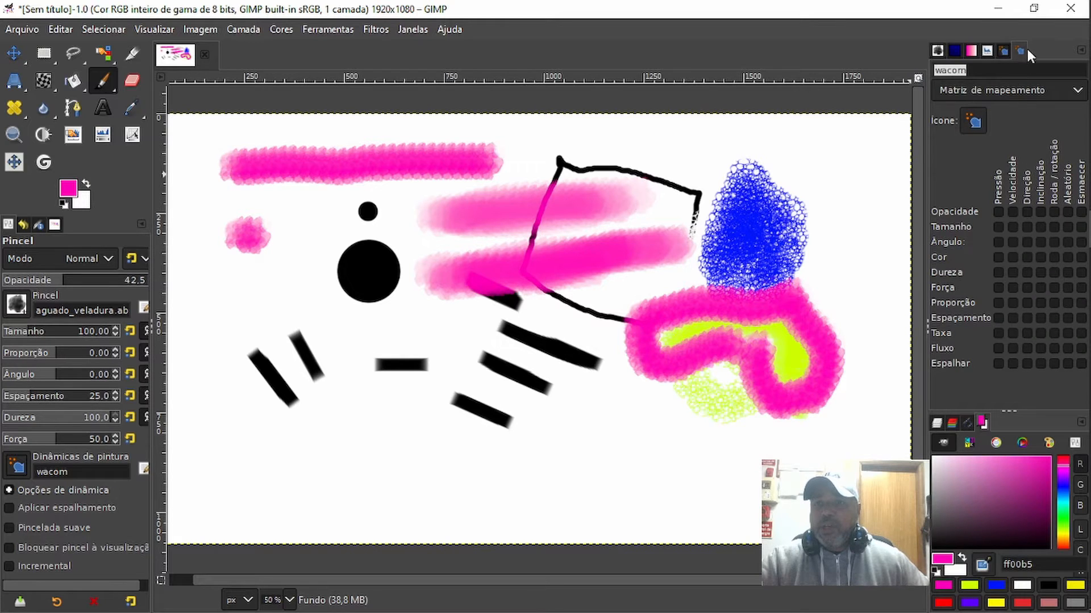
{"action": "left_click", "coordinate": [1002, 49]}
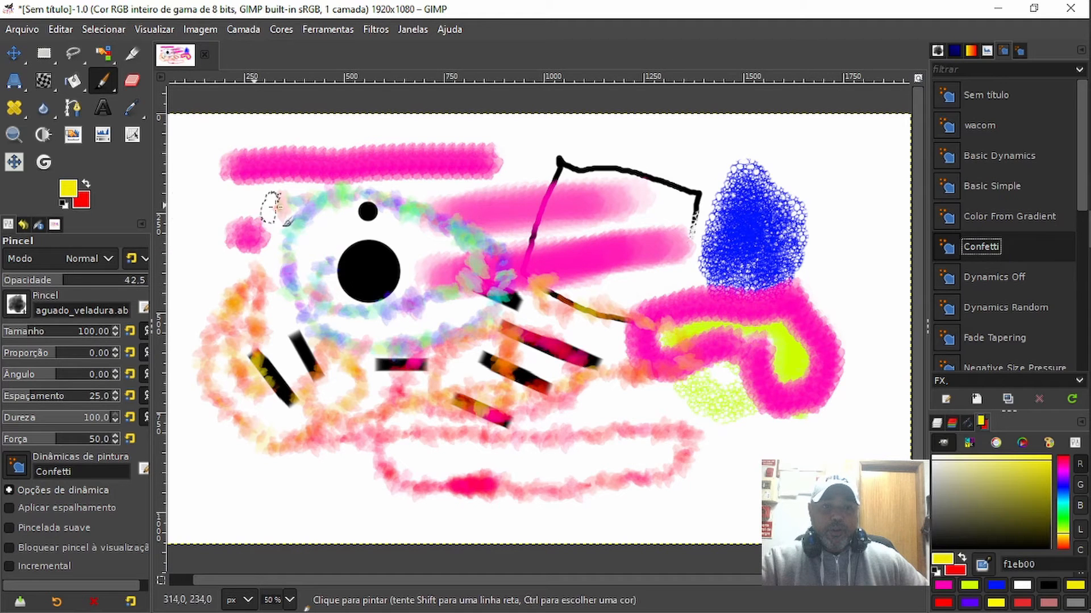
{"action": "mouse_move", "coordinate": [655, 151]}
{"action": "left_mouse_down"}
{"action": "mouse_move", "coordinate": [790, 124]}
{"action": "mouse_move", "coordinate": [827, 131]}
{"action": "mouse_move", "coordinate": [856, 165]}
{"action": "mouse_move", "coordinate": [833, 196]}
{"action": "mouse_move", "coordinate": [721, 212]}
{"action": "mouse_move", "coordinate": [655, 192]}
{"action": "mouse_move", "coordinate": [658, 154]}
{"action": "mouse_move", "coordinate": [803, 140]}
{"action": "mouse_move", "coordinate": [814, 161]}
{"action": "mouse_move", "coordinate": [708, 193]}
{"action": "mouse_move", "coordinate": [711, 159]}
{"action": "mouse_move", "coordinate": [843, 176]}
{"action": "mouse_move", "coordinate": [735, 232]}
{"action": "mouse_move", "coordinate": [620, 197]}
{"action": "mouse_move", "coordinate": [733, 251]}
{"action": "mouse_move", "coordinate": [605, 230]}
{"action": "mouse_move", "coordinate": [678, 249]}
{"action": "mouse_move", "coordinate": [668, 227]}
{"action": "mouse_move", "coordinate": [705, 230]}
{"action": "left_mouse_up"}
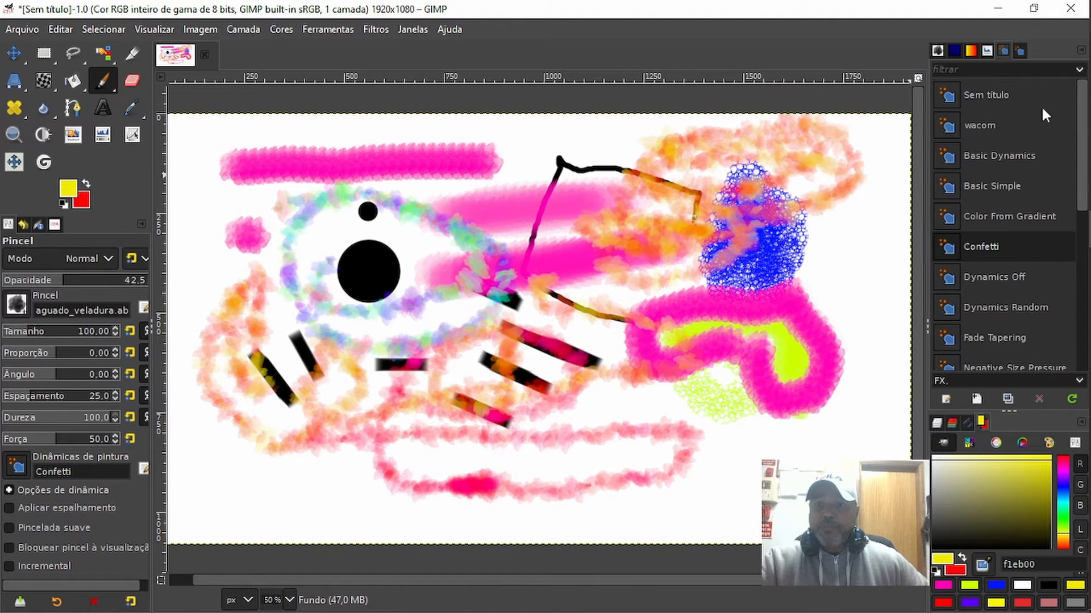
Paint Confetti strokes around the right-hand pink shape with the rainbow Frente para fundo (HSV) gradient, and grey ones across the middle with the Blinds gradient.
{"action": "left_click", "coordinate": [971, 51]}
{"action": "scroll", "coordinate": [997, 145], "scroll_direction": "down", "scroll_amount": 10}
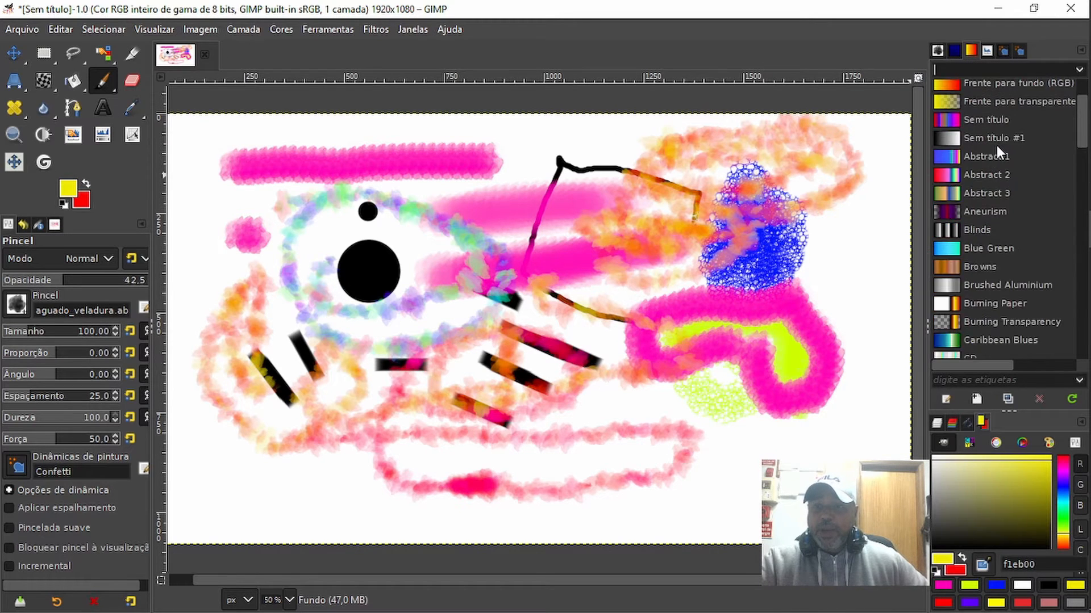
{"action": "scroll", "coordinate": [996, 145], "scroll_direction": "down", "scroll_amount": 2}
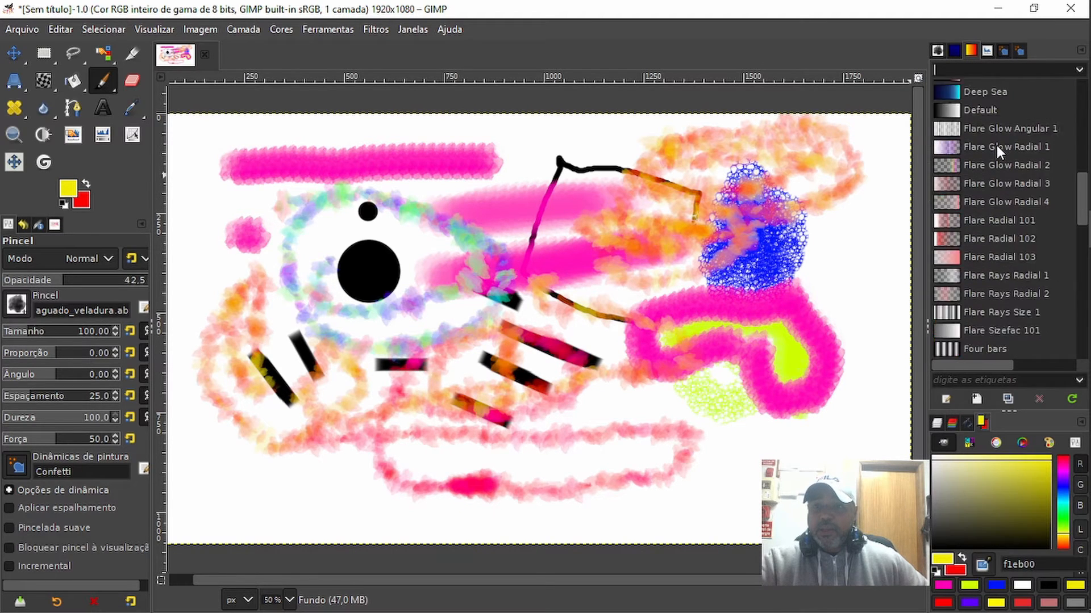
{"action": "scroll", "coordinate": [996, 145], "scroll_direction": "up", "scroll_amount": 7}
{"action": "scroll", "coordinate": [996, 146], "scroll_direction": "up", "scroll_amount": 2}
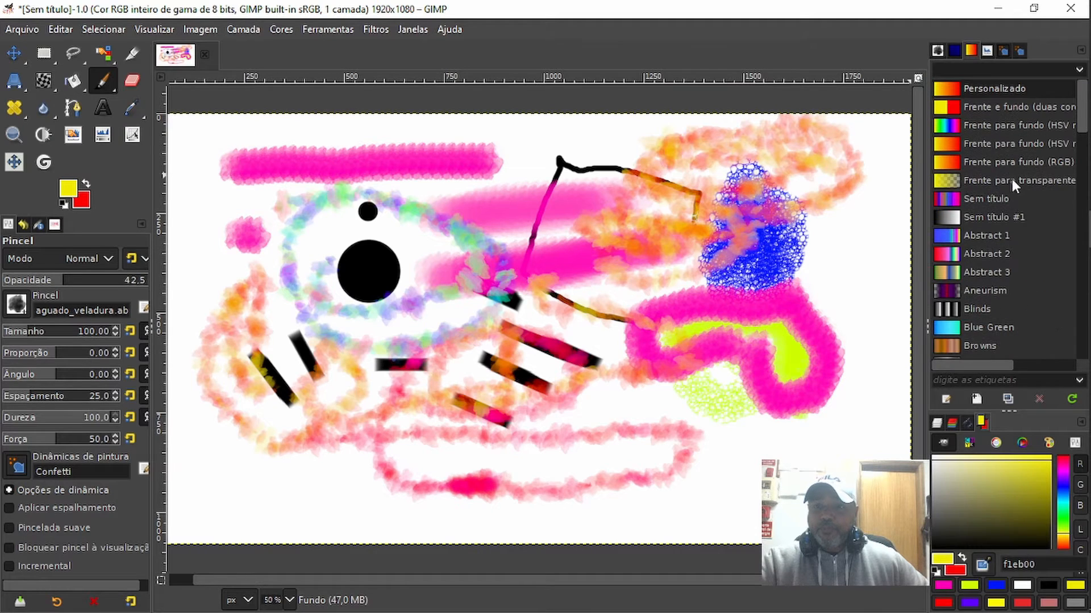
{"action": "left_click", "coordinate": [993, 126]}
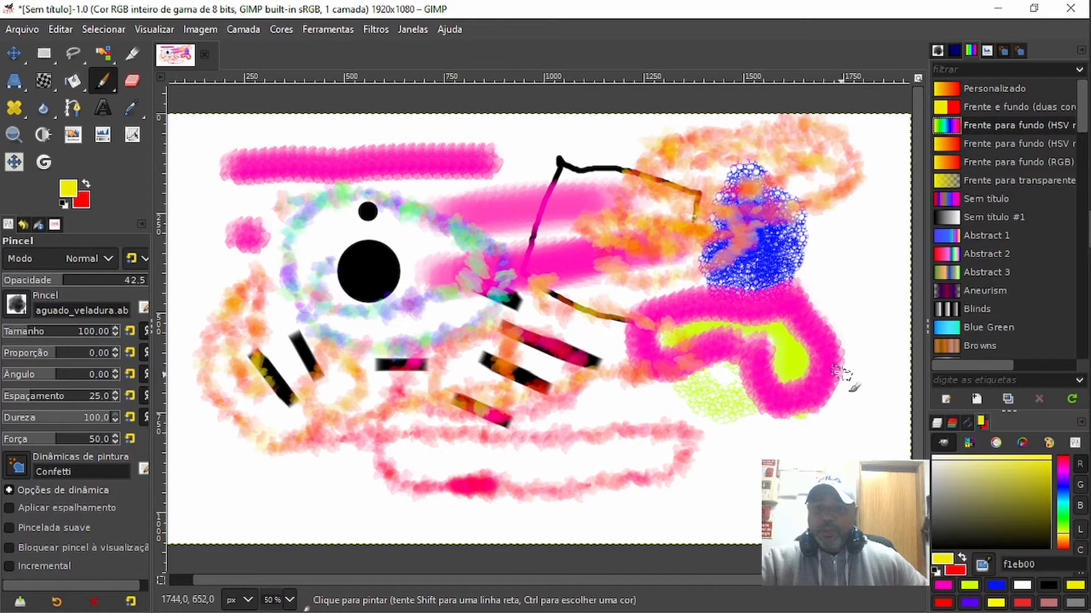
{"action": "left_click_drag", "start_coordinate": [859, 284], "coordinate": [862, 396]}
{"action": "mouse_move", "coordinate": [753, 480]}
{"action": "left_mouse_down"}
{"action": "mouse_move", "coordinate": [744, 329]}
{"action": "mouse_move", "coordinate": [844, 285]}
{"action": "mouse_move", "coordinate": [792, 426]}
{"action": "mouse_move", "coordinate": [817, 311]}
{"action": "mouse_move", "coordinate": [789, 420]}
{"action": "left_mouse_up"}
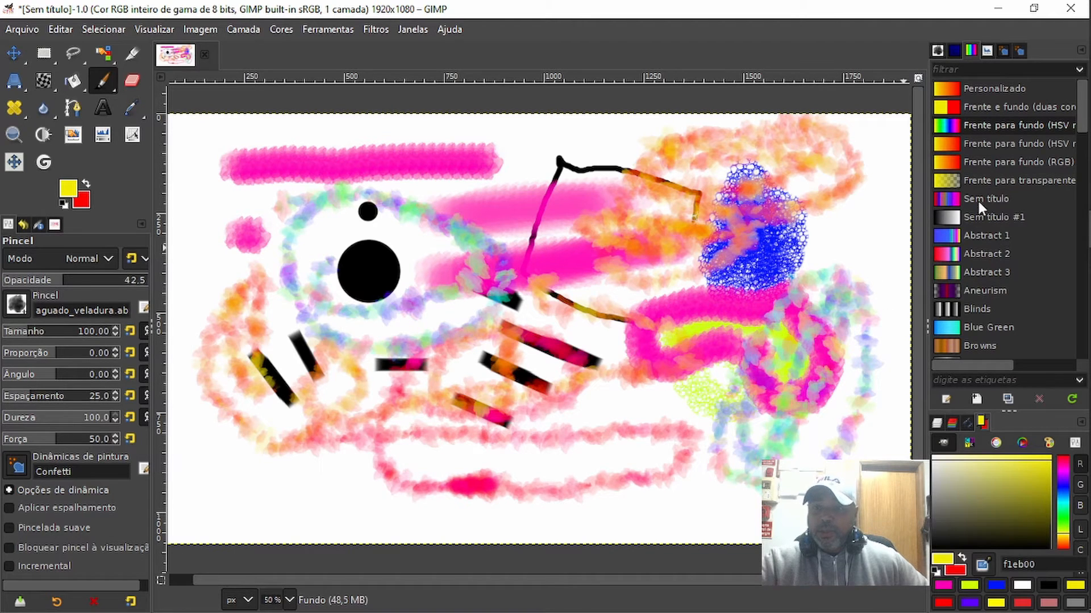
{"action": "left_click", "coordinate": [972, 308]}
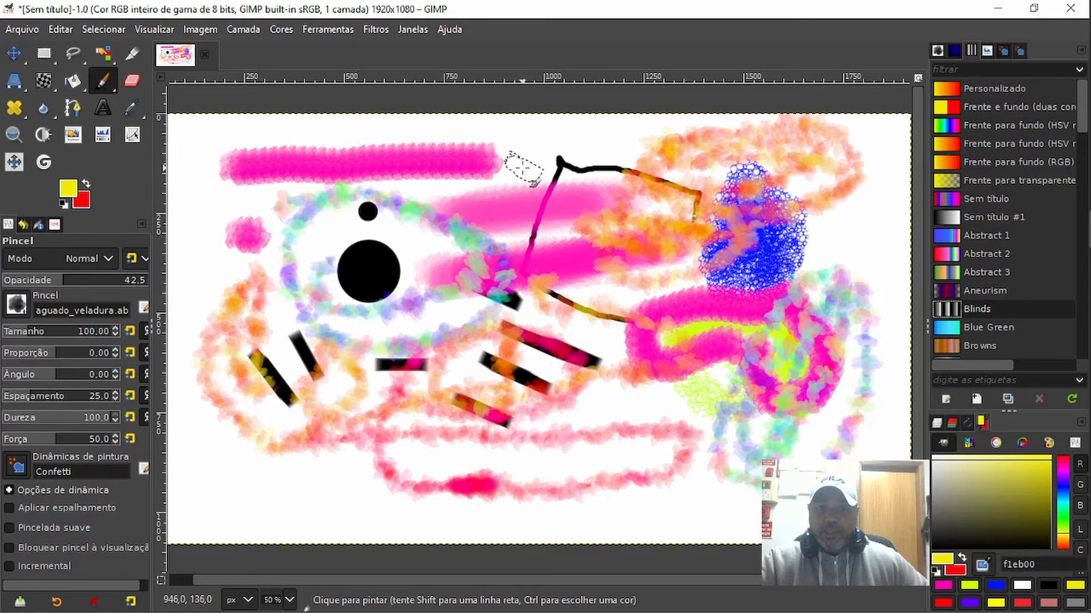
{"action": "mouse_move", "coordinate": [523, 168]}
{"action": "left_mouse_down"}
{"action": "mouse_move", "coordinate": [401, 316]}
{"action": "mouse_move", "coordinate": [428, 403]}
{"action": "mouse_move", "coordinate": [630, 304]}
{"action": "mouse_move", "coordinate": [611, 172]}
{"action": "mouse_move", "coordinate": [386, 182]}
{"action": "mouse_move", "coordinate": [287, 318]}
{"action": "mouse_move", "coordinate": [534, 301]}
{"action": "left_mouse_up"}
Paint translucent yellow strokes across the canvas with the Basic Simple dynamics and further ones with the Sem título dynamics.
{"action": "left_click", "coordinate": [1004, 51]}
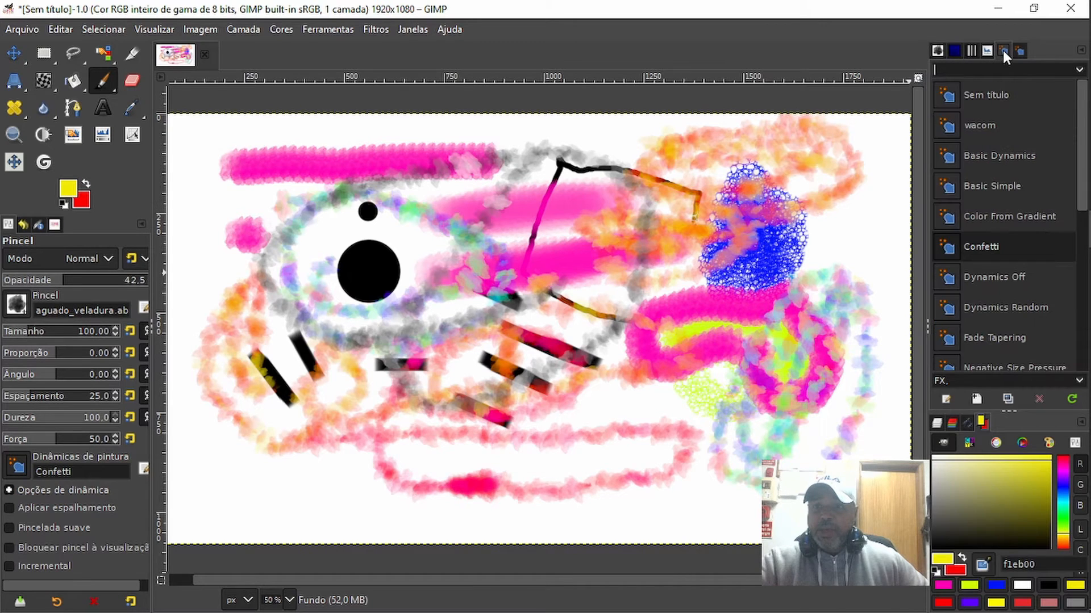
{"action": "left_click", "coordinate": [987, 187]}
{"action": "mouse_move", "coordinate": [818, 151]}
{"action": "left_mouse_down"}
{"action": "mouse_move", "coordinate": [837, 224]}
{"action": "mouse_move", "coordinate": [828, 333]}
{"action": "mouse_move", "coordinate": [750, 376]}
{"action": "mouse_move", "coordinate": [595, 279]}
{"action": "mouse_move", "coordinate": [704, 206]}
{"action": "mouse_move", "coordinate": [753, 347]}
{"action": "mouse_move", "coordinate": [605, 424]}
{"action": "mouse_move", "coordinate": [366, 342]}
{"action": "mouse_move", "coordinate": [448, 191]}
{"action": "mouse_move", "coordinate": [417, 376]}
{"action": "mouse_move", "coordinate": [254, 301]}
{"action": "mouse_move", "coordinate": [255, 287]}
{"action": "mouse_move", "coordinate": [458, 236]}
{"action": "left_mouse_up"}
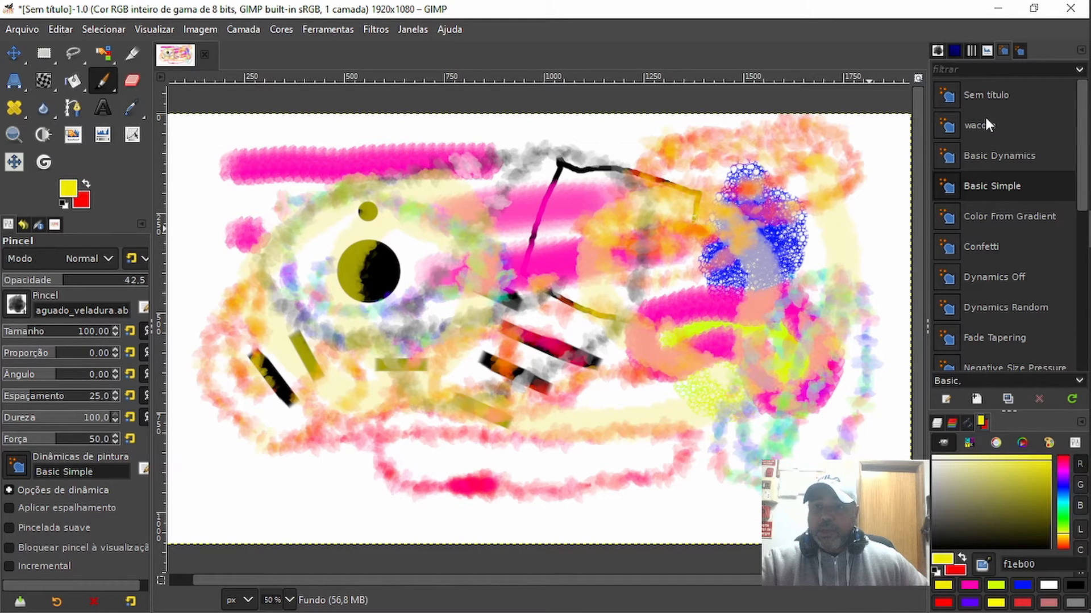
{"action": "left_click", "coordinate": [985, 96]}
{"action": "mouse_move", "coordinate": [653, 173]}
{"action": "left_mouse_down"}
{"action": "mouse_move", "coordinate": [453, 167]}
{"action": "mouse_move", "coordinate": [394, 196]}
{"action": "mouse_move", "coordinate": [446, 290]}
{"action": "mouse_move", "coordinate": [586, 293]}
{"action": "left_mouse_up"}
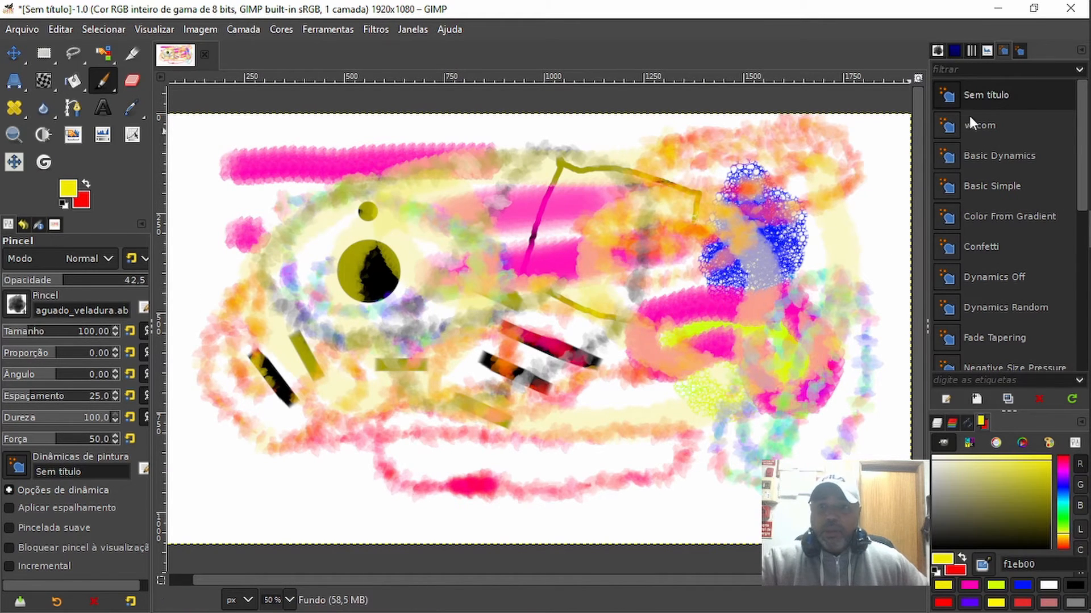
Set the brush opacity to 100 and paint a thick yellow loop around the canvas with the aguado_veladura brush.
{"action": "left_click", "coordinate": [937, 51]}
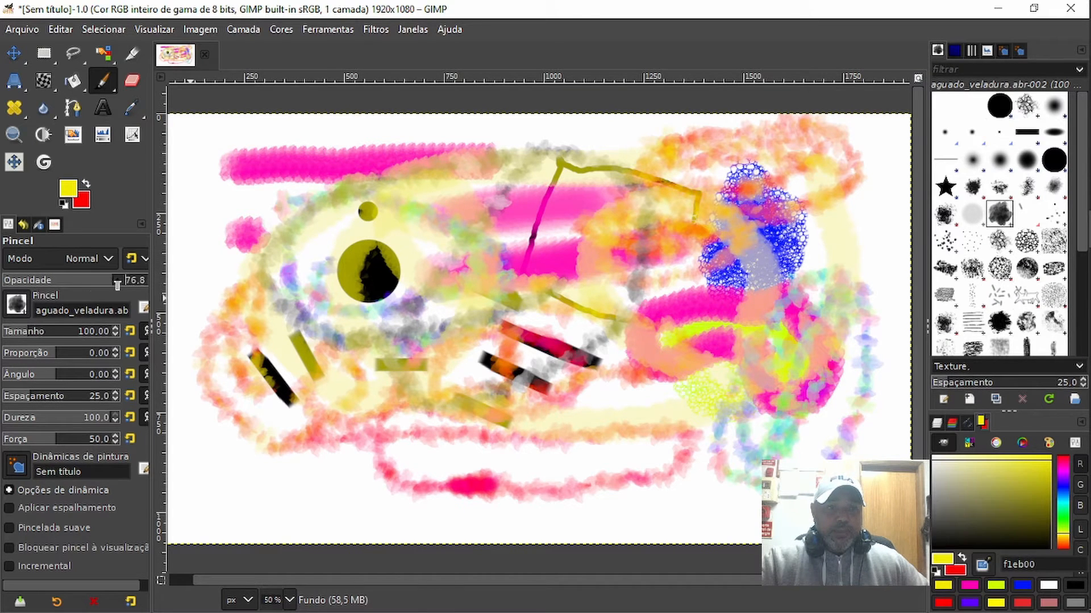
{"action": "left_click_drag", "start_coordinate": [118, 282], "coordinate": [149, 281]}
{"action": "mouse_move", "coordinate": [279, 213]}
{"action": "left_mouse_down"}
{"action": "mouse_move", "coordinate": [347, 207]}
{"action": "mouse_move", "coordinate": [733, 352]}
{"action": "mouse_move", "coordinate": [233, 310]}
{"action": "mouse_move", "coordinate": [304, 199]}
{"action": "left_mouse_up"}
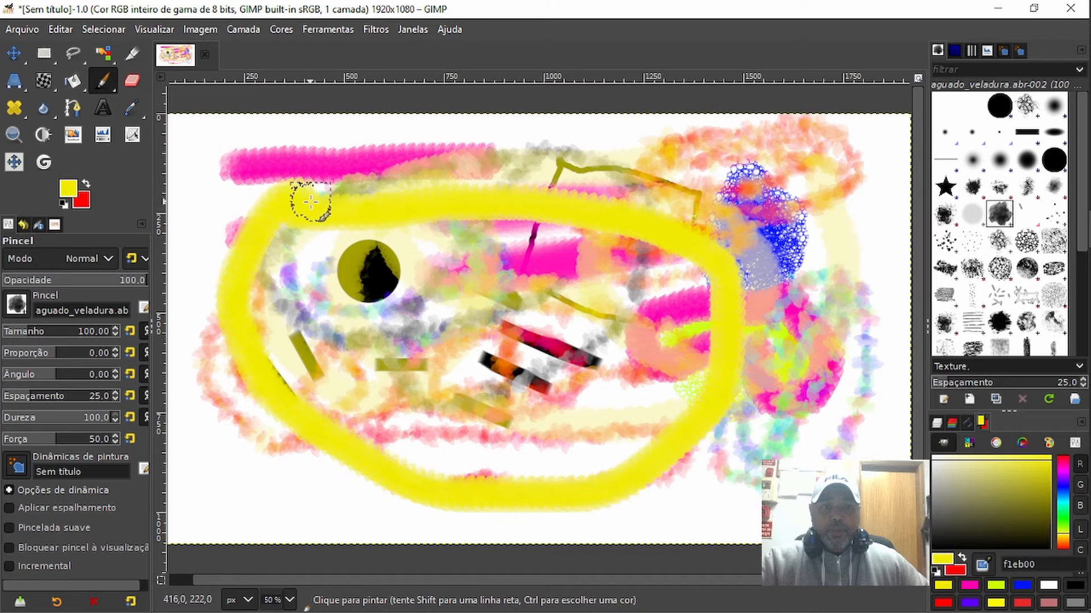
Close the painted image, discarding its changes, and create a new 1920 x 1080 px image.
{"action": "left_click", "coordinate": [206, 54]}
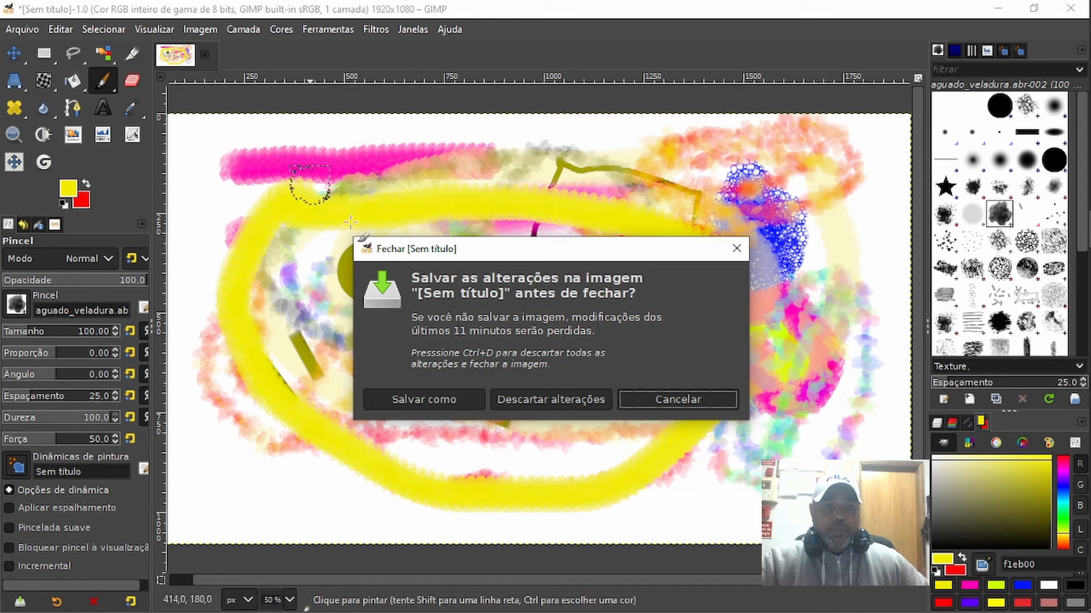
{"action": "left_click", "coordinate": [535, 401]}
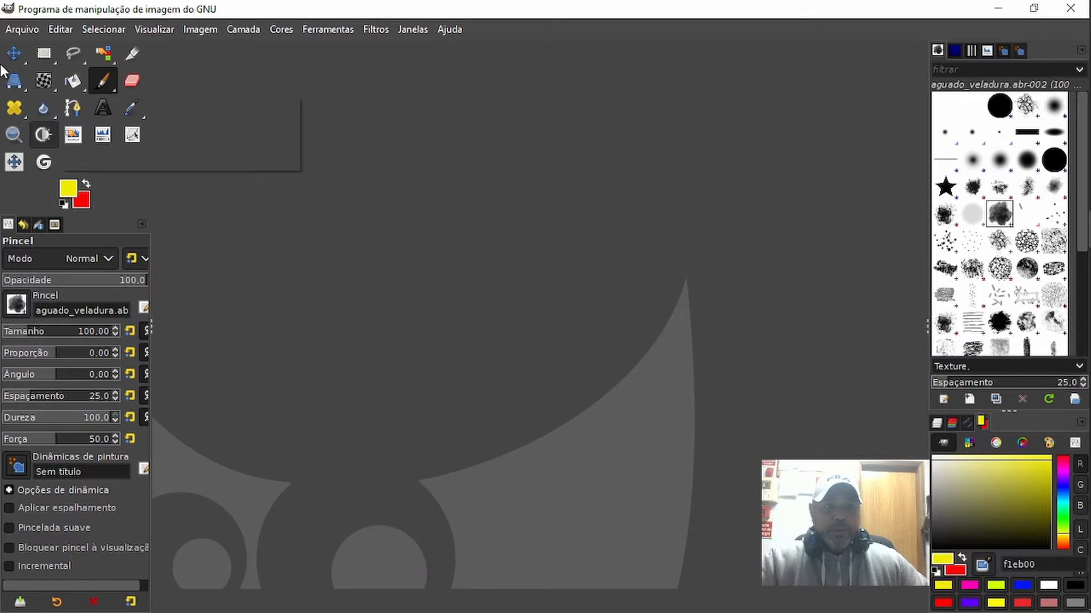
{"action": "left_click", "coordinate": [23, 29]}
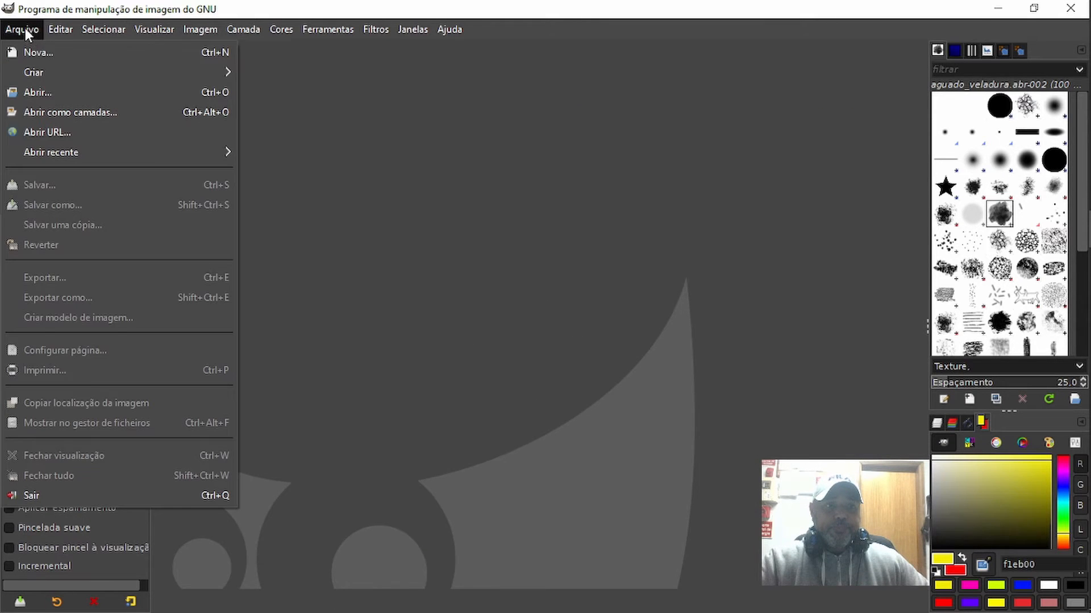
{"action": "left_click", "coordinate": [36, 54]}
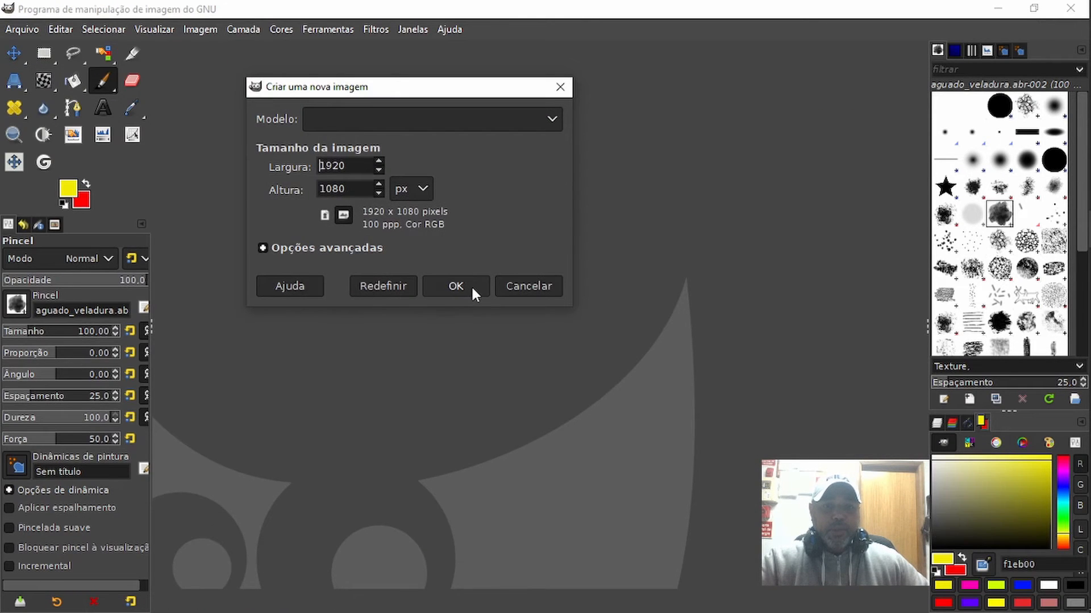
{"action": "left_click", "coordinate": [456, 286]}
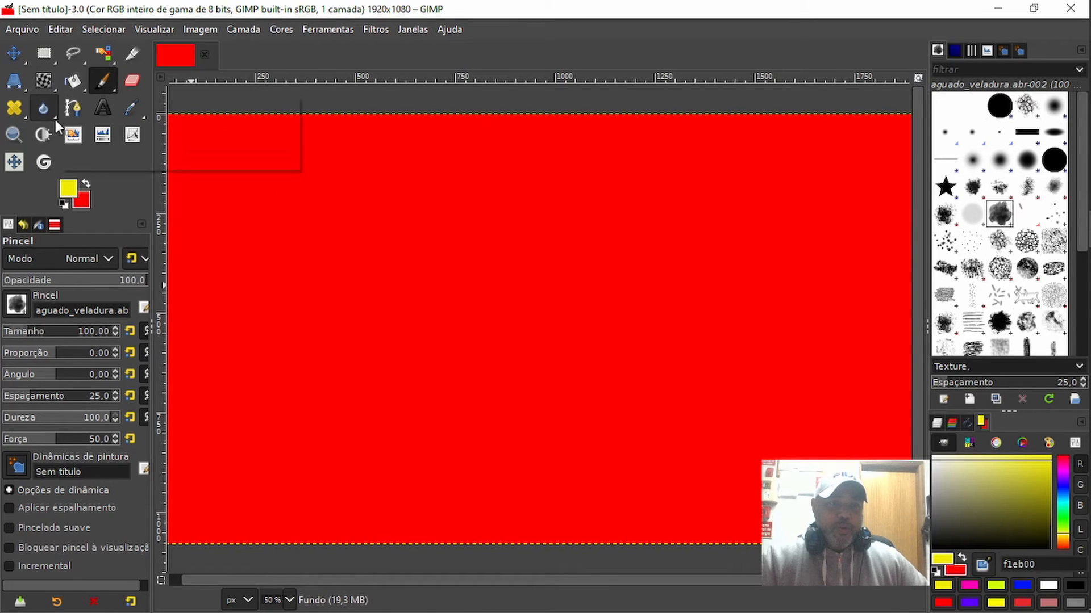
Reset the colours to black and white, make white the foreground, and fill the red canvas with it.
{"action": "left_click", "coordinate": [73, 82]}
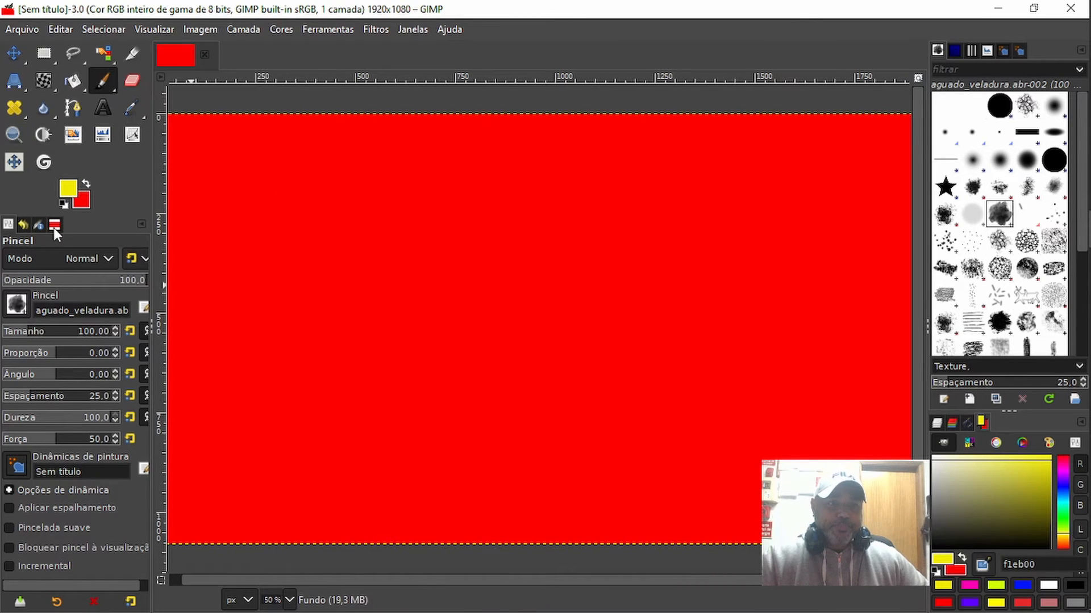
{"action": "left_click", "coordinate": [64, 204]}
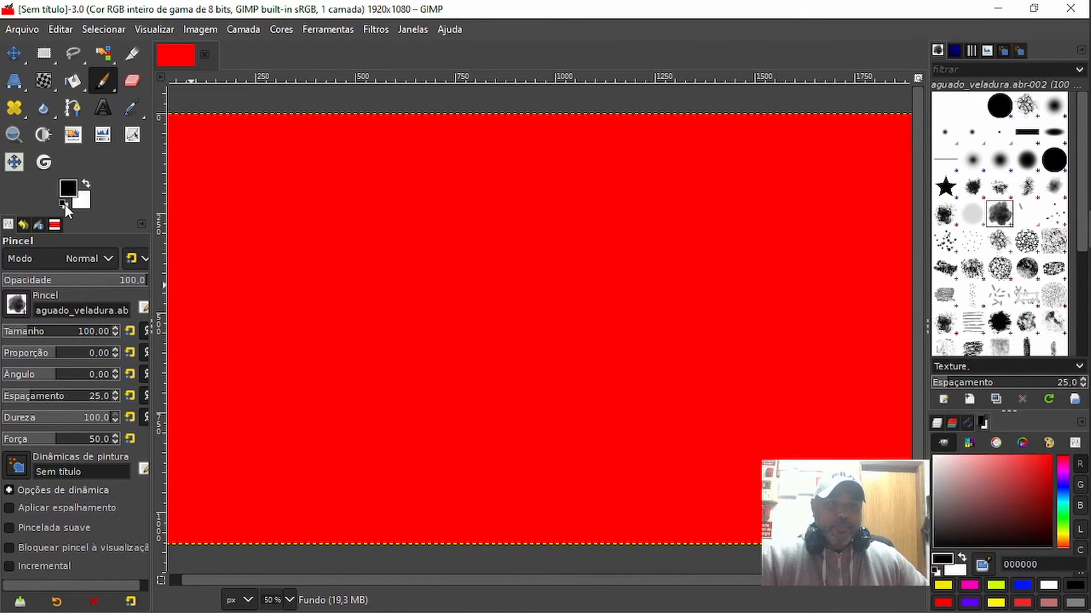
{"action": "left_click", "coordinate": [86, 183]}
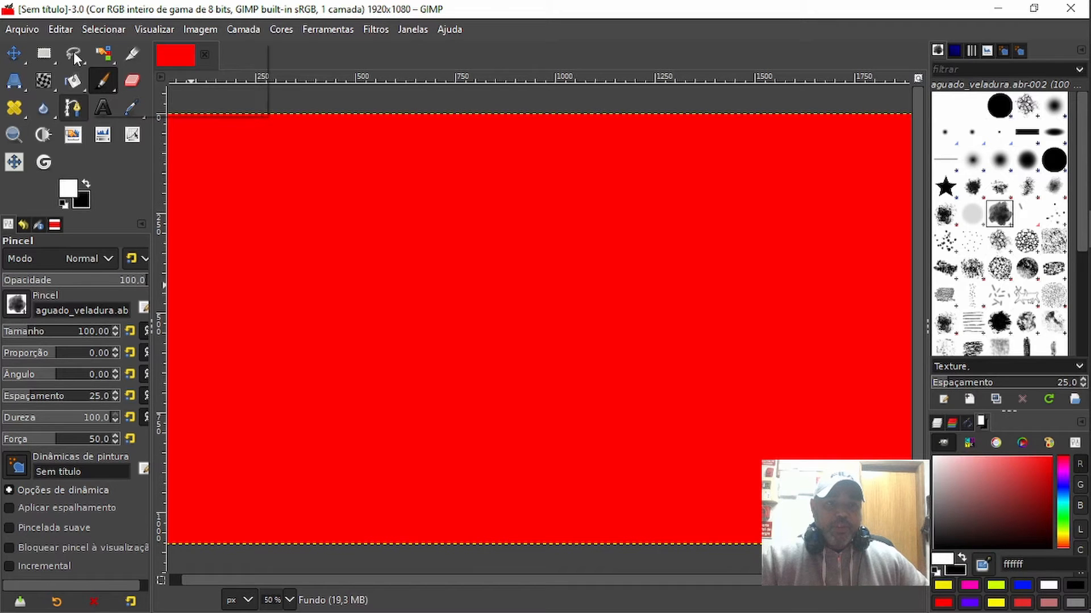
{"action": "mouse_move", "coordinate": [72, 85]}
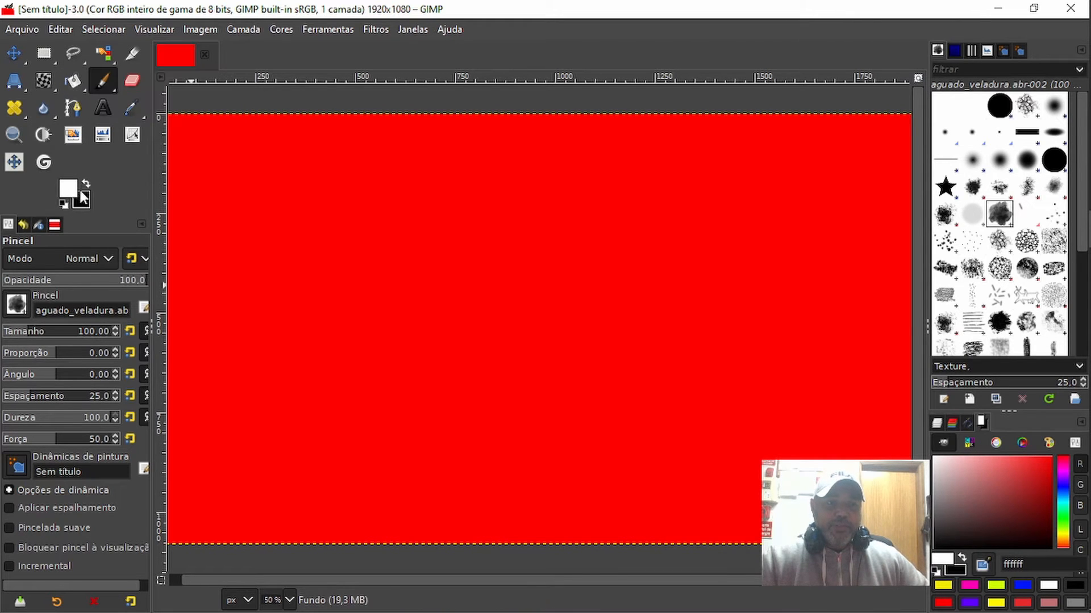
{"action": "left_click", "coordinate": [74, 78]}
{"action": "left_click", "coordinate": [480, 233]}
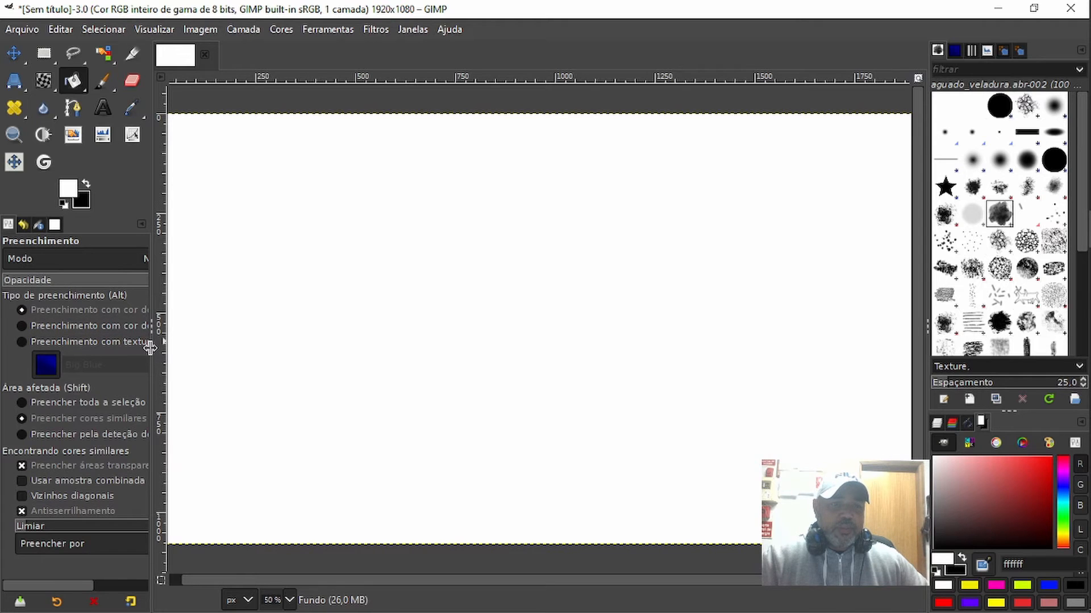
Fill the white canvas with the Burlap texture using the bucket fill, and undo that fill.
{"action": "left_click_drag", "start_coordinate": [150, 348], "coordinate": [203, 351]}
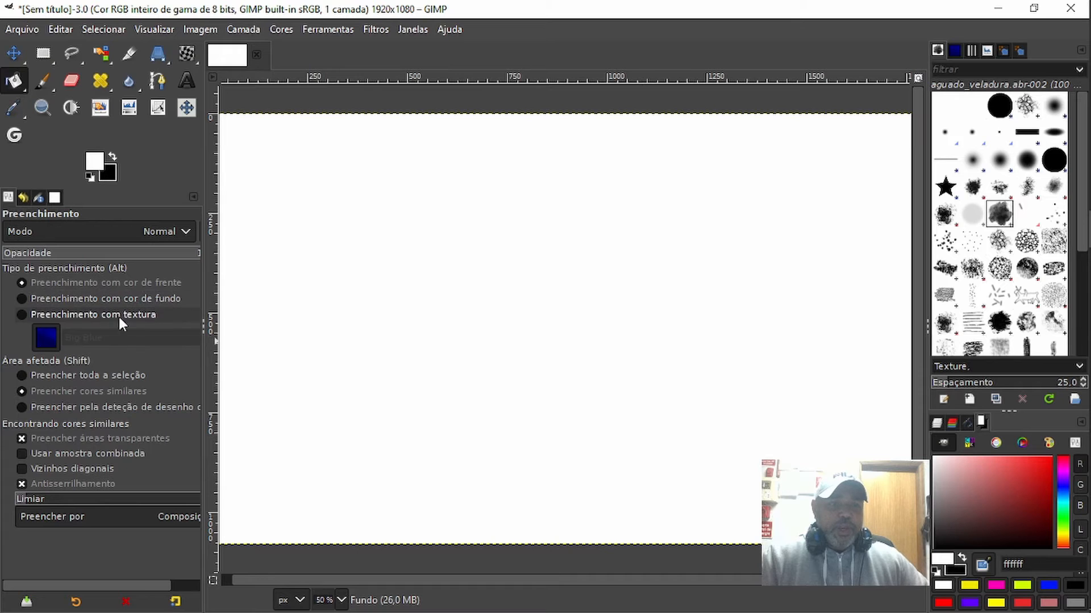
{"action": "left_click", "coordinate": [22, 313]}
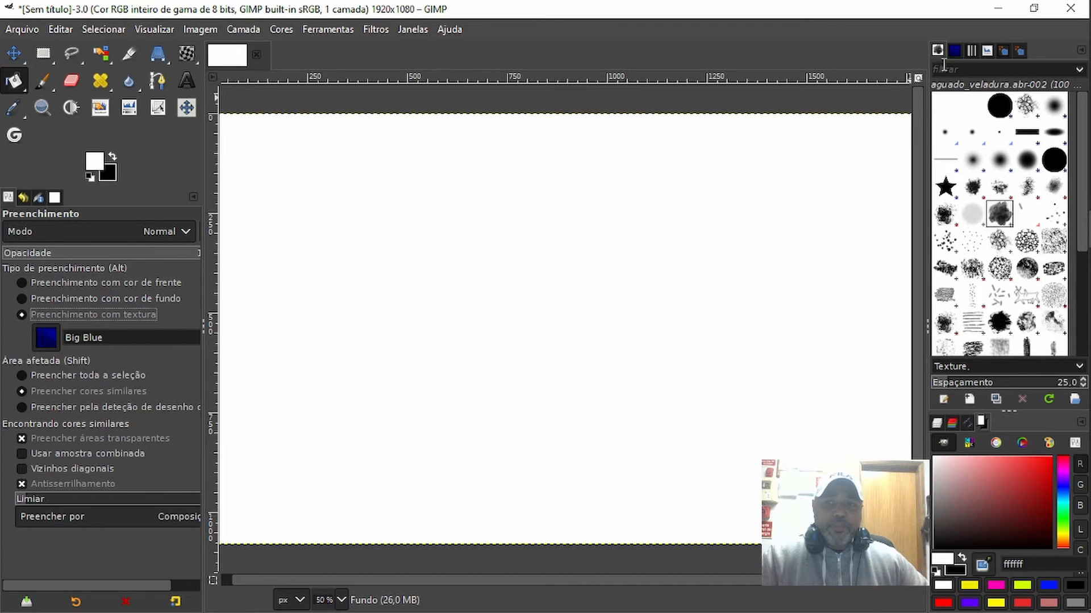
{"action": "left_click", "coordinate": [954, 51]}
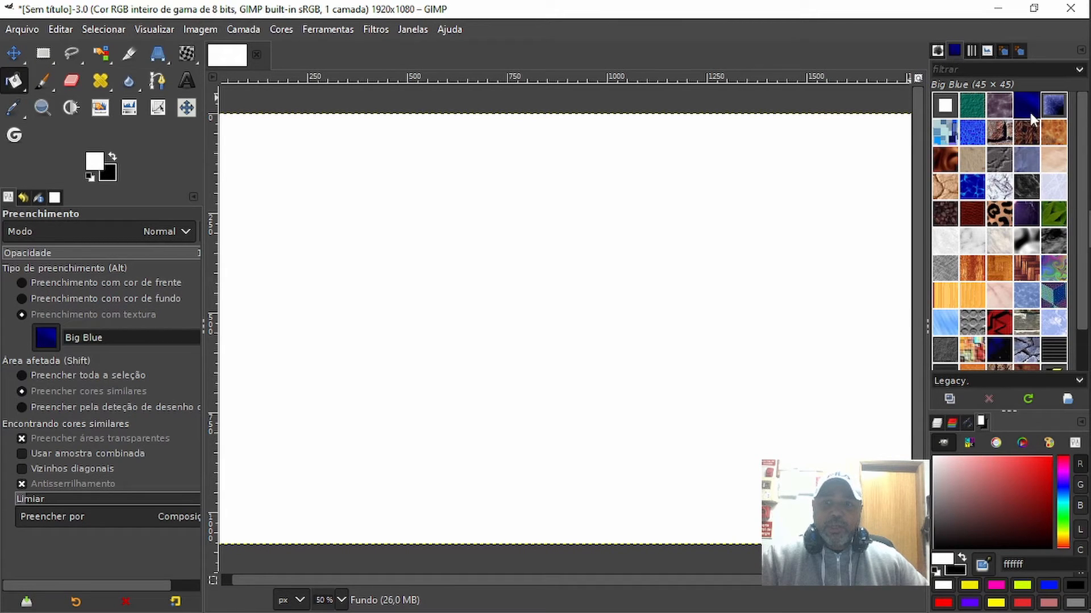
{"action": "left_click", "coordinate": [1026, 132]}
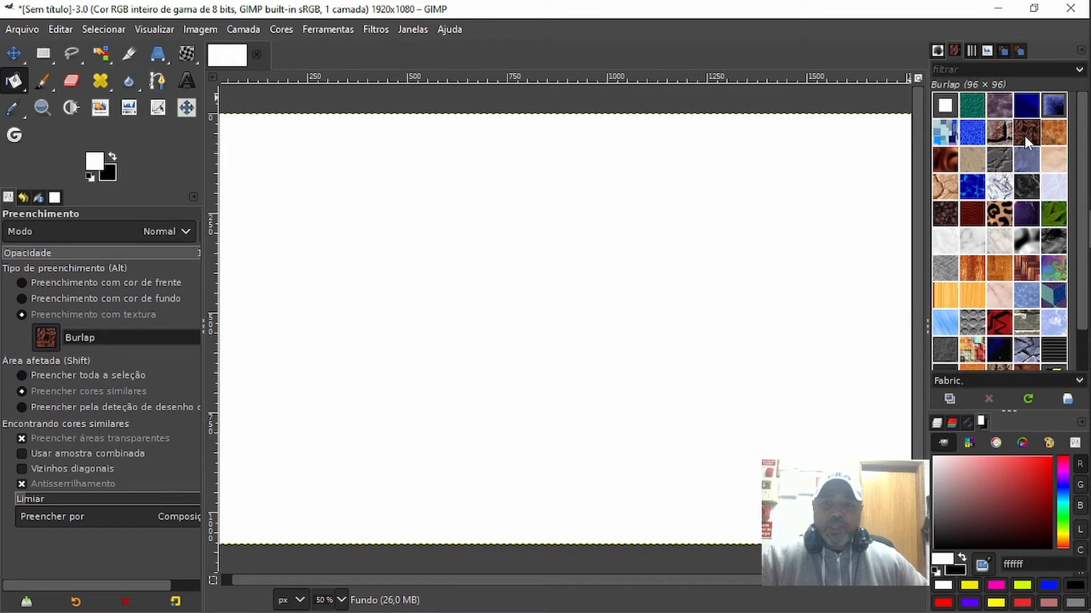
{"action": "left_click", "coordinate": [489, 331]}
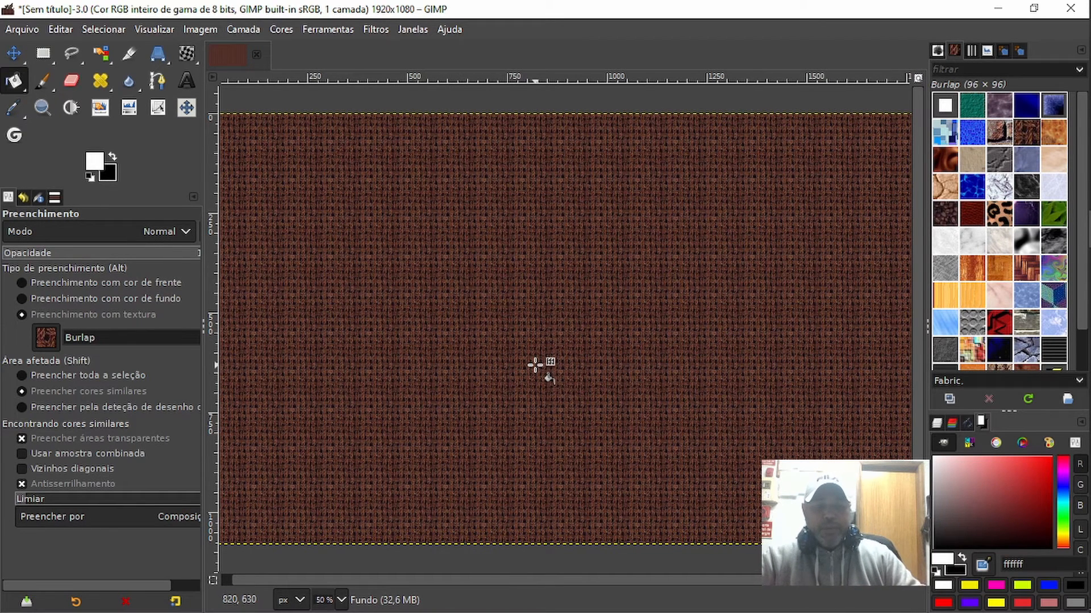
{"action": "key", "text": "ctrl+z"}
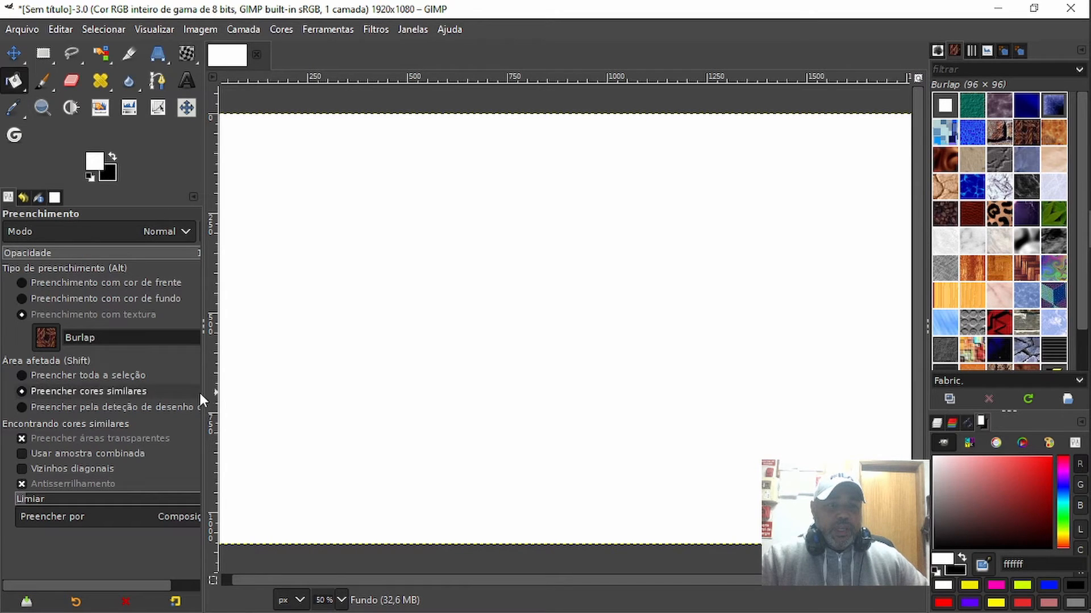
{"action": "left_click_drag", "start_coordinate": [202, 393], "coordinate": [168, 383]}
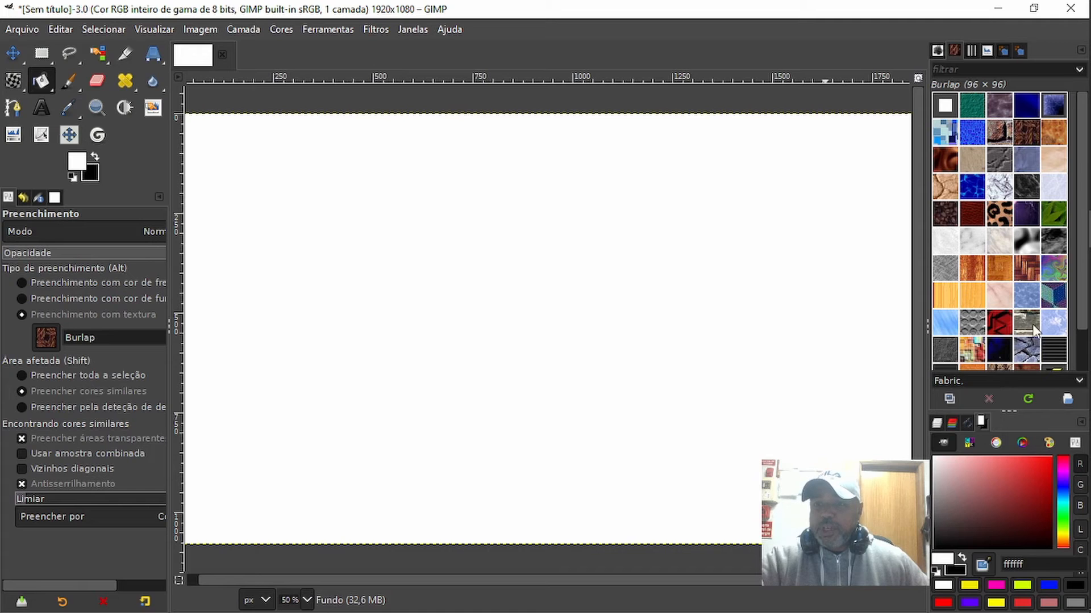
Add a new 1920 x 1080 px layer named goma with a transparent fill above the Fundo layer.
{"action": "left_click", "coordinate": [935, 422]}
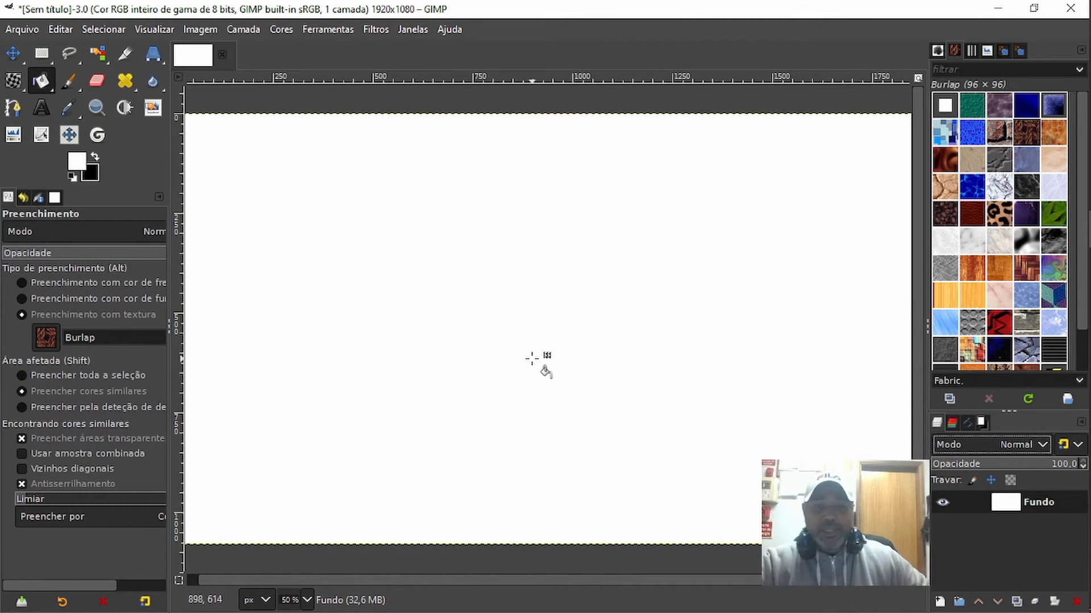
{"action": "left_click", "coordinate": [1034, 504]}
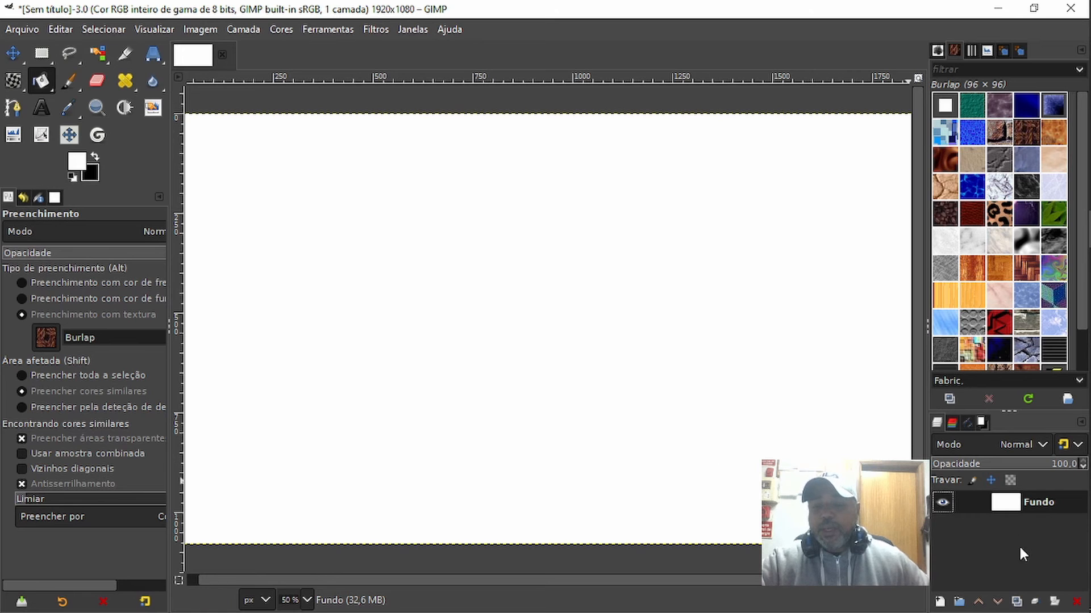
{"action": "left_click", "coordinate": [939, 601]}
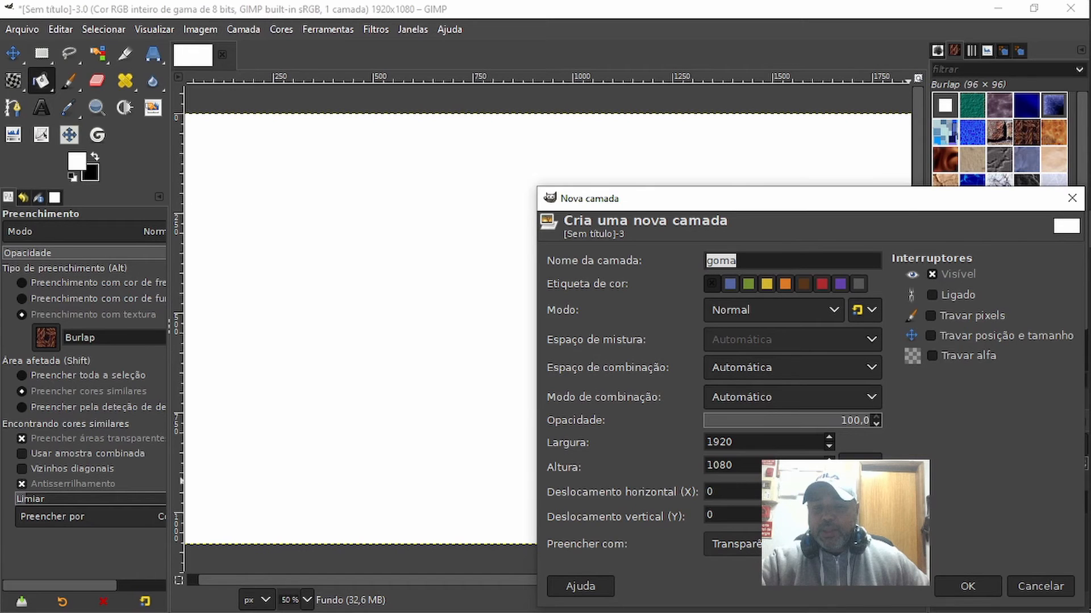
{"action": "left_click", "coordinate": [795, 544]}
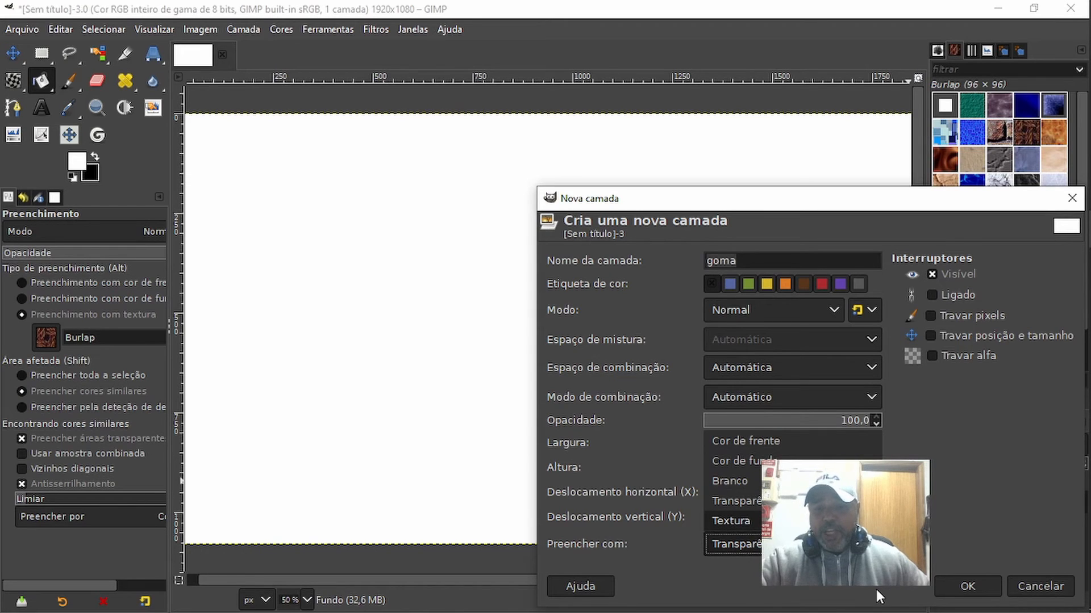
{"action": "left_click", "coordinate": [984, 588]}
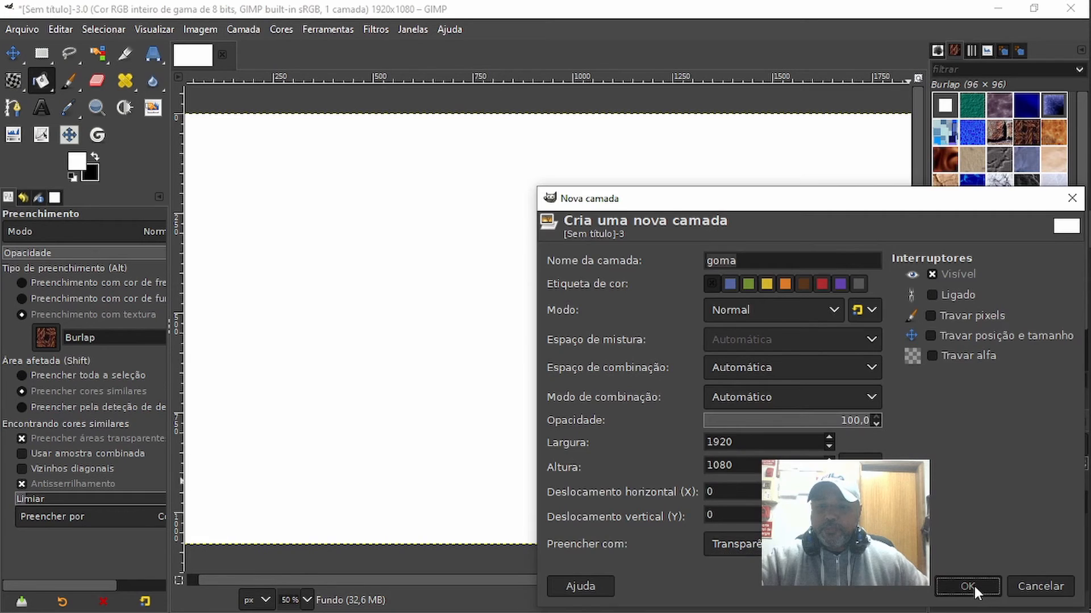
{"action": "left_click", "coordinate": [974, 586]}
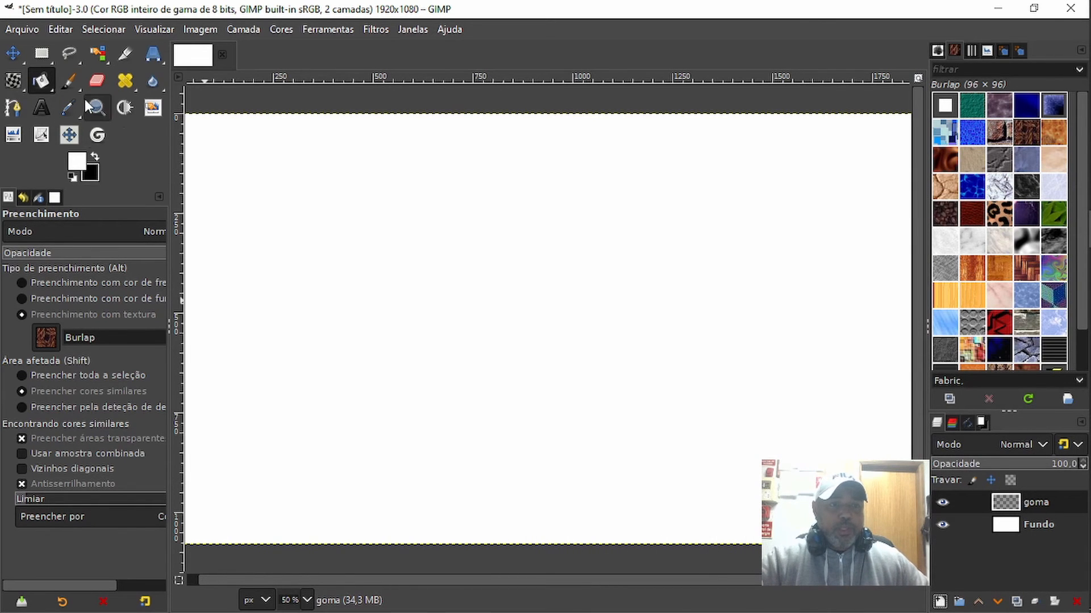
Paint a black rounded loop about 500 px wide on the goma layer with the Paintbrush, left of the canvas centre.
{"action": "left_click", "coordinate": [65, 81]}
{"action": "left_click", "coordinate": [65, 81]}
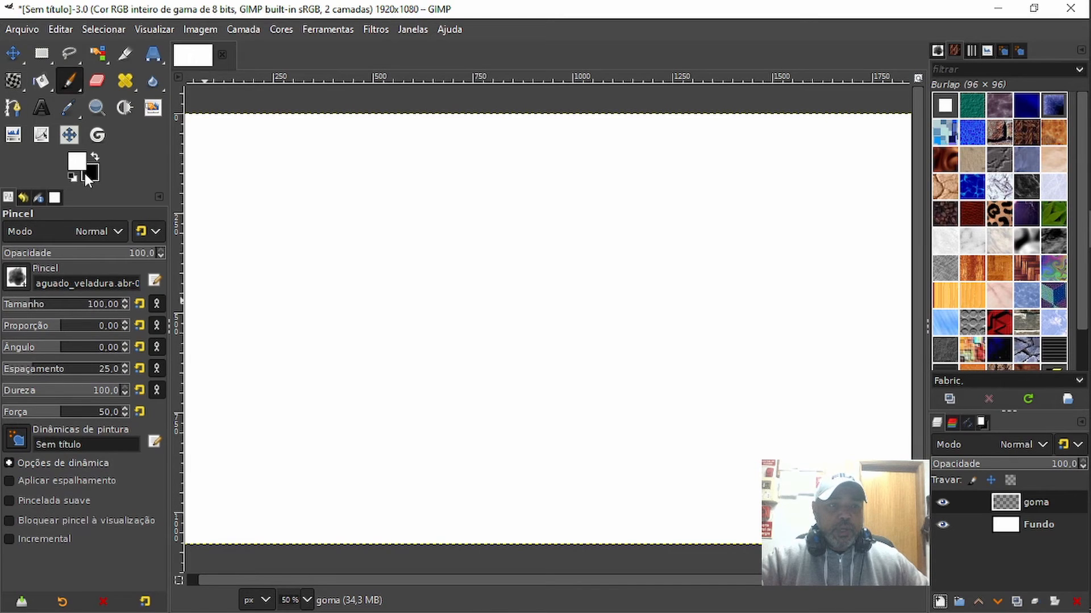
{"action": "left_click", "coordinate": [94, 157]}
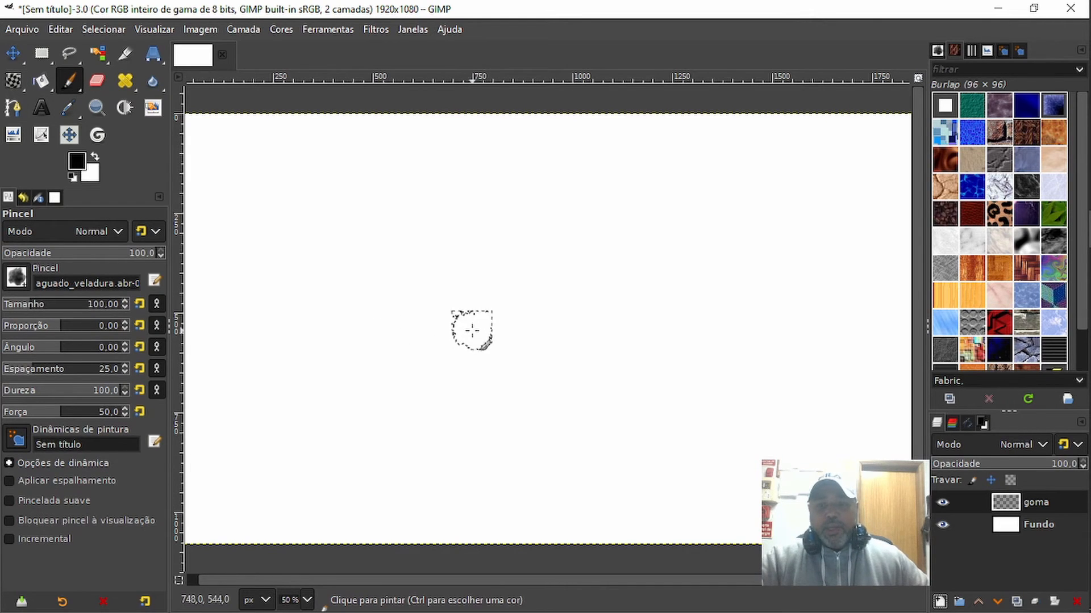
{"action": "mouse_move", "coordinate": [521, 256]}
{"action": "left_mouse_down"}
{"action": "mouse_move", "coordinate": [388, 263]}
{"action": "mouse_move", "coordinate": [369, 326]}
{"action": "mouse_move", "coordinate": [480, 357]}
{"action": "mouse_move", "coordinate": [538, 303]}
{"action": "mouse_move", "coordinate": [518, 258]}
{"action": "left_mouse_up"}
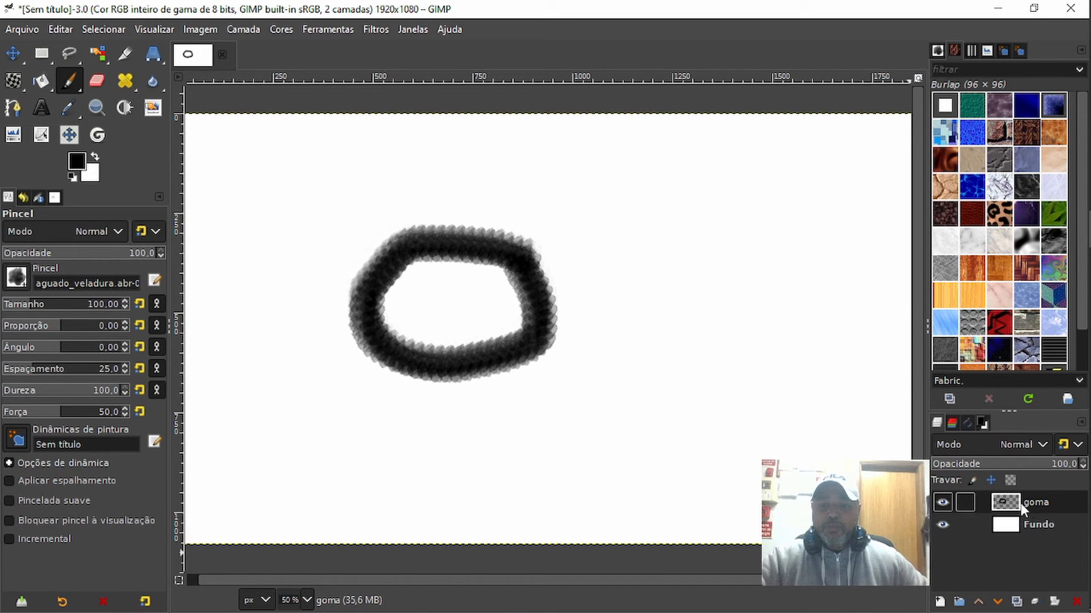
Toggle the visibility of the goma layer off, on and off again, leaving the layer hidden.
{"action": "left_click", "coordinate": [943, 503]}
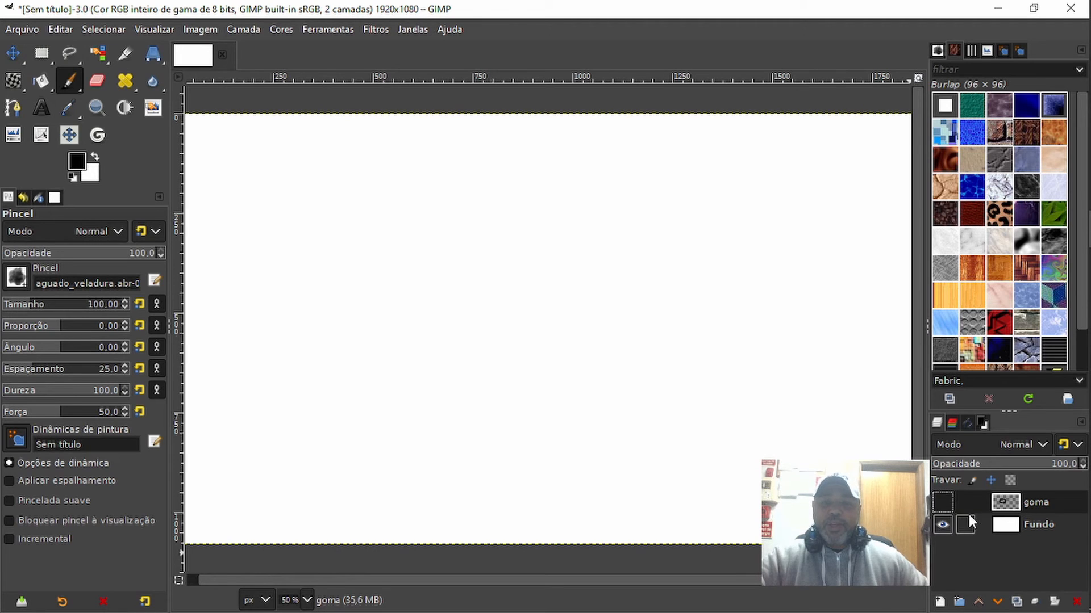
{"action": "left_click", "coordinate": [942, 502]}
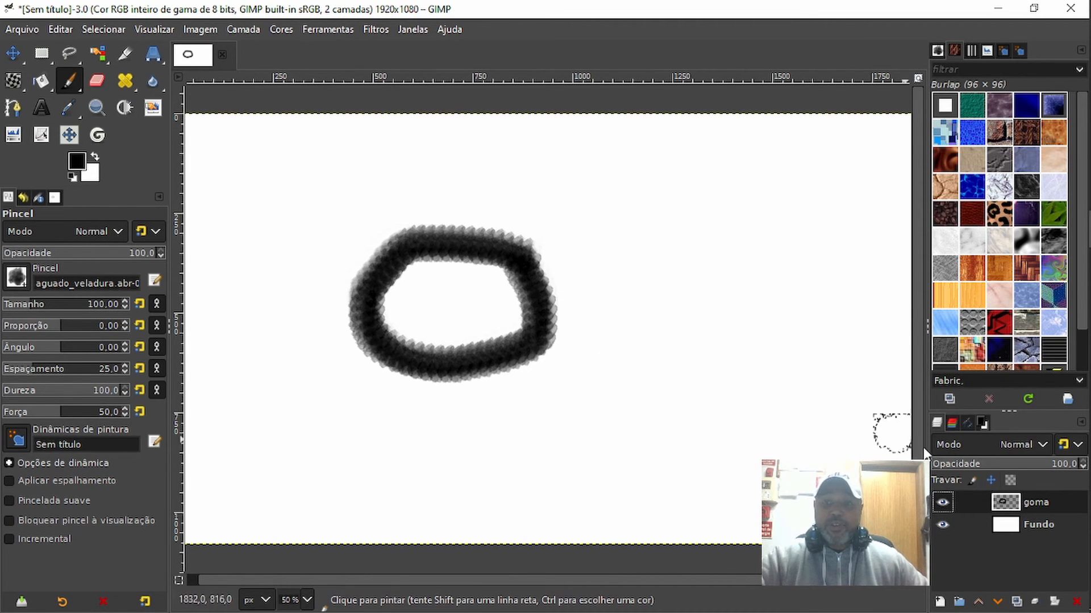
{"action": "left_click", "coordinate": [942, 502]}
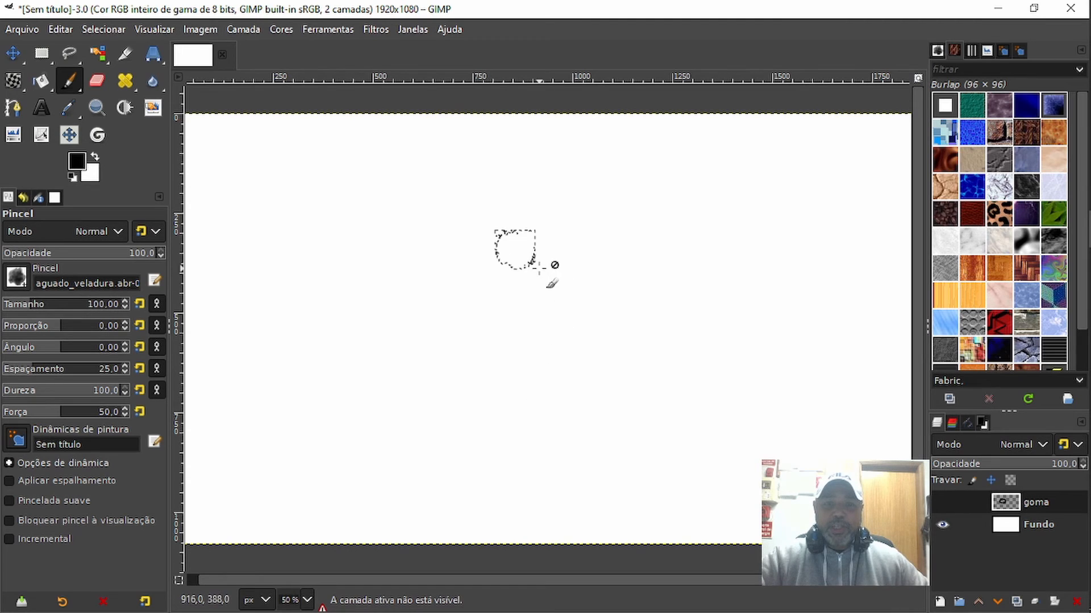
Make the Fundo layer active and paint a black loop about 600 px wide on it, near the canvas centre.
{"action": "left_click", "coordinate": [1041, 521]}
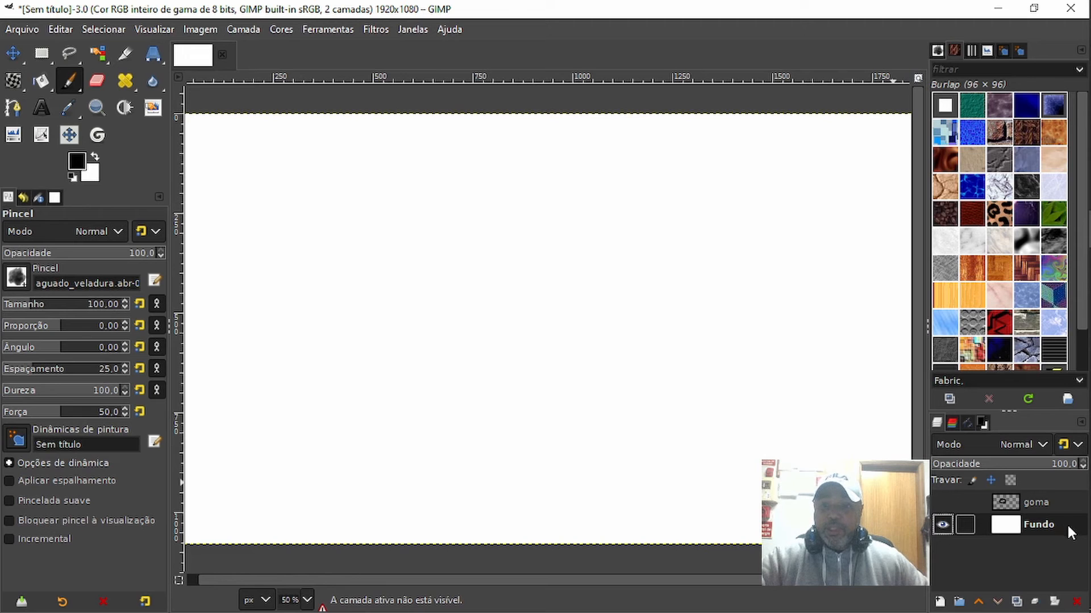
{"action": "left_click", "coordinate": [1062, 503]}
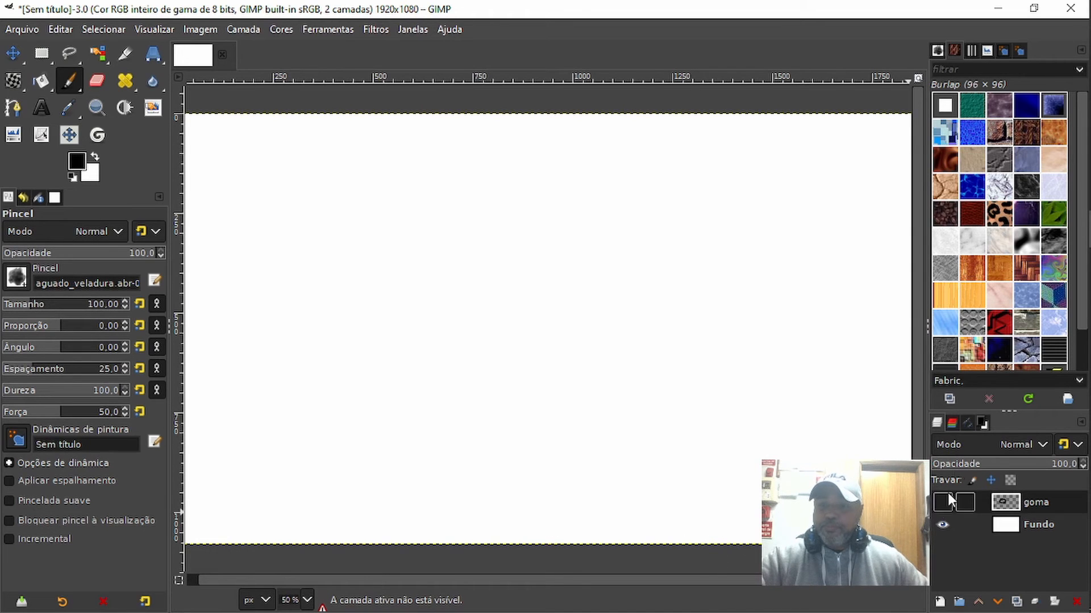
{"action": "left_click", "coordinate": [1055, 524]}
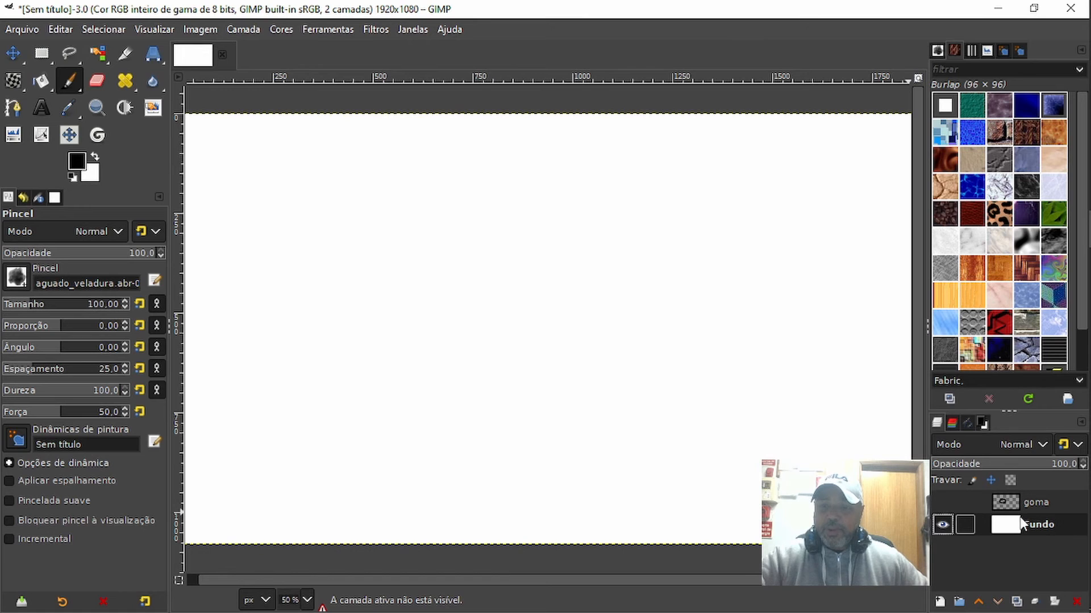
{"action": "mouse_move", "coordinate": [579, 238]}
{"action": "left_mouse_down"}
{"action": "mouse_move", "coordinate": [426, 273]}
{"action": "mouse_move", "coordinate": [492, 363]}
{"action": "mouse_move", "coordinate": [622, 326]}
{"action": "mouse_move", "coordinate": [606, 261]}
{"action": "mouse_move", "coordinate": [568, 233]}
{"action": "left_mouse_up"}
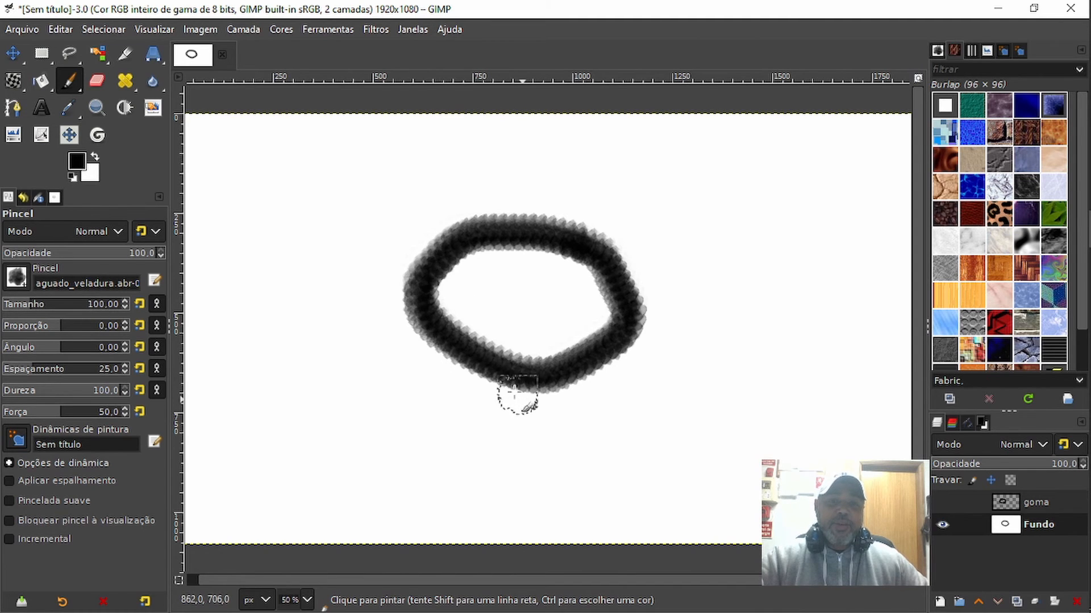
Undo the black loop painted on the Fundo layer and make the goma layer visible again.
{"action": "scroll", "coordinate": [475, 327], "scroll_direction": "up", "scroll_amount": 2}
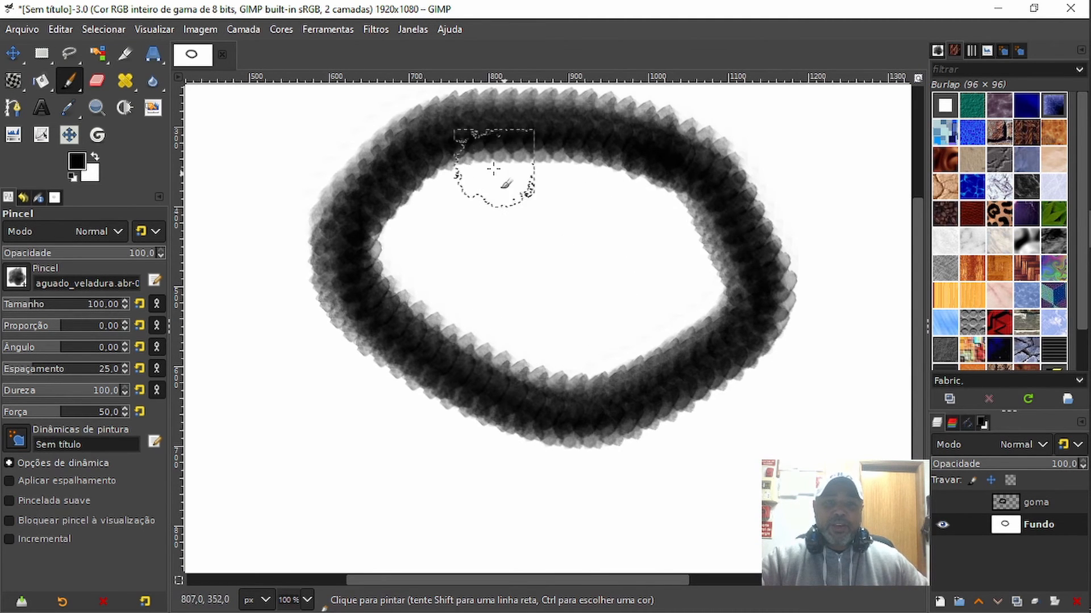
{"action": "scroll", "coordinate": [608, 301], "scroll_direction": "down", "scroll_amount": 2}
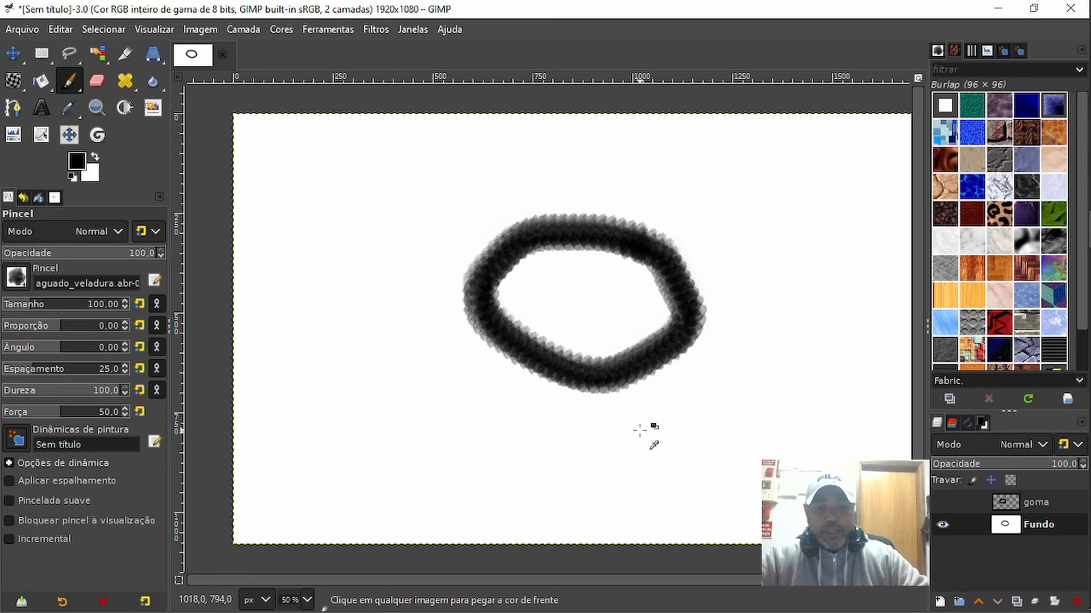
{"action": "key", "text": "ctrl+z"}
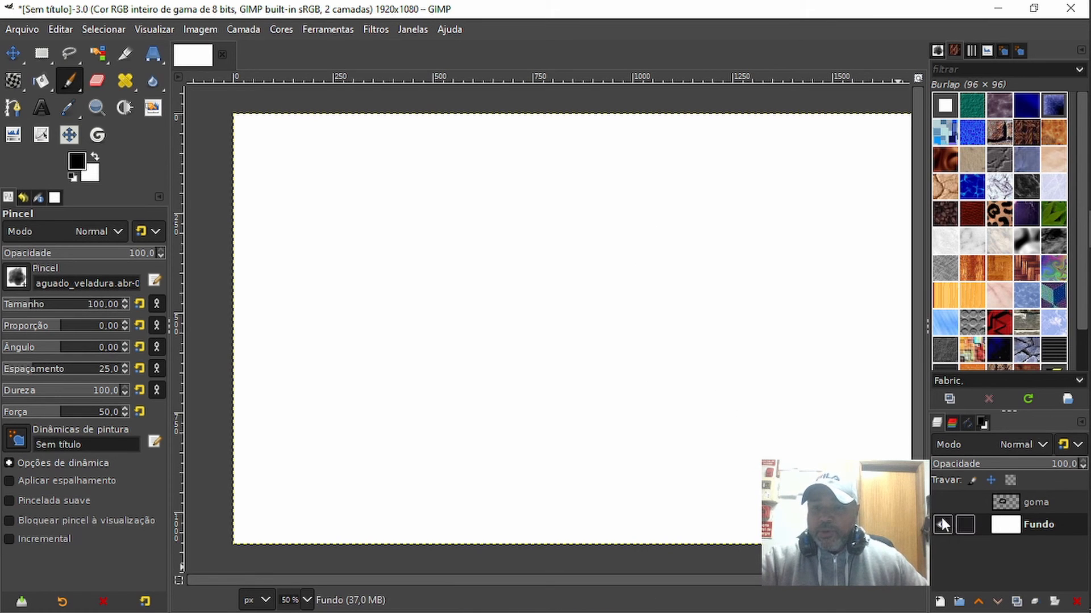
{"action": "left_click", "coordinate": [943, 502]}
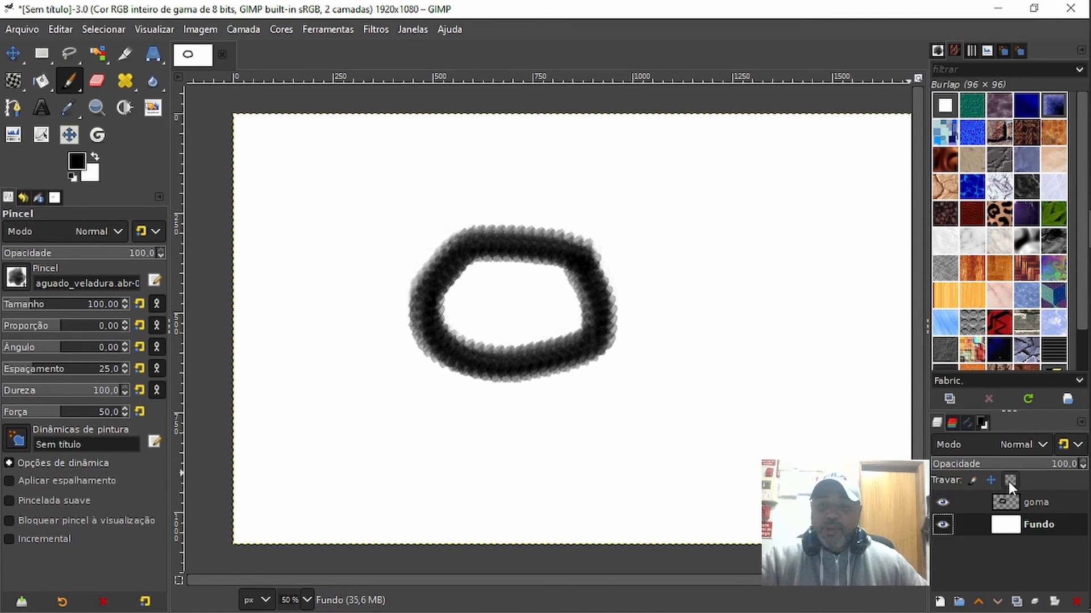
Turn on the alpha channel lock and set the foreground colour to pure red (ff0000).
{"action": "left_click", "coordinate": [1009, 481]}
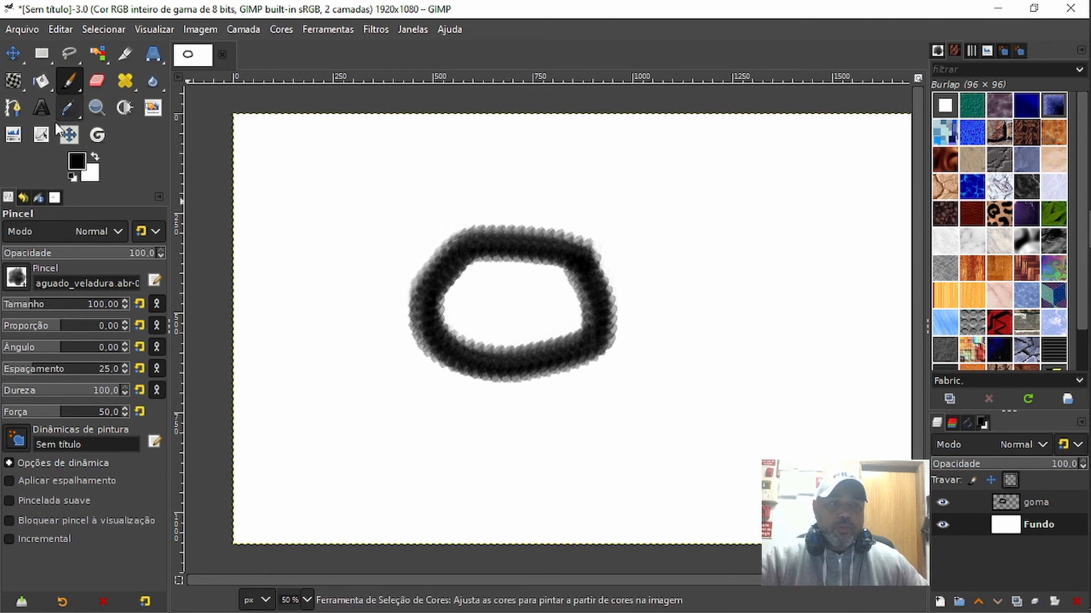
{"action": "left_click", "coordinate": [84, 161]}
{"action": "left_click", "coordinate": [204, 286]}
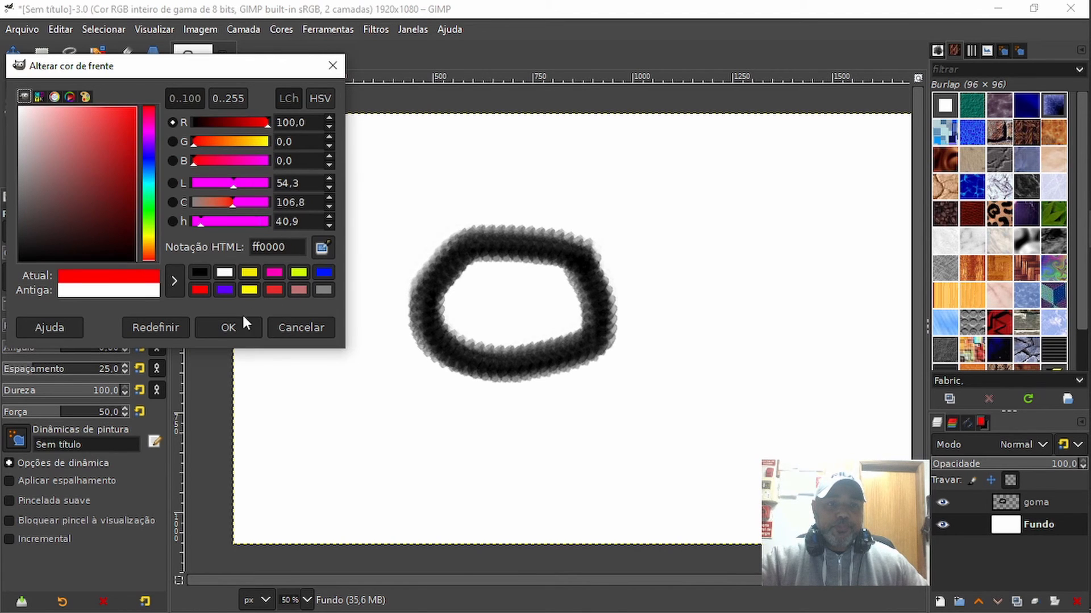
{"action": "left_click", "coordinate": [227, 324]}
Recolour the entire black loop red with the Paintbrush on the goma layer, keeping its alpha channel locked.
{"action": "mouse_move", "coordinate": [511, 233]}
{"action": "left_mouse_down"}
{"action": "mouse_move", "coordinate": [526, 236]}
{"action": "mouse_move", "coordinate": [457, 245]}
{"action": "mouse_move", "coordinate": [578, 254]}
{"action": "mouse_move", "coordinate": [542, 236]}
{"action": "left_mouse_up"}
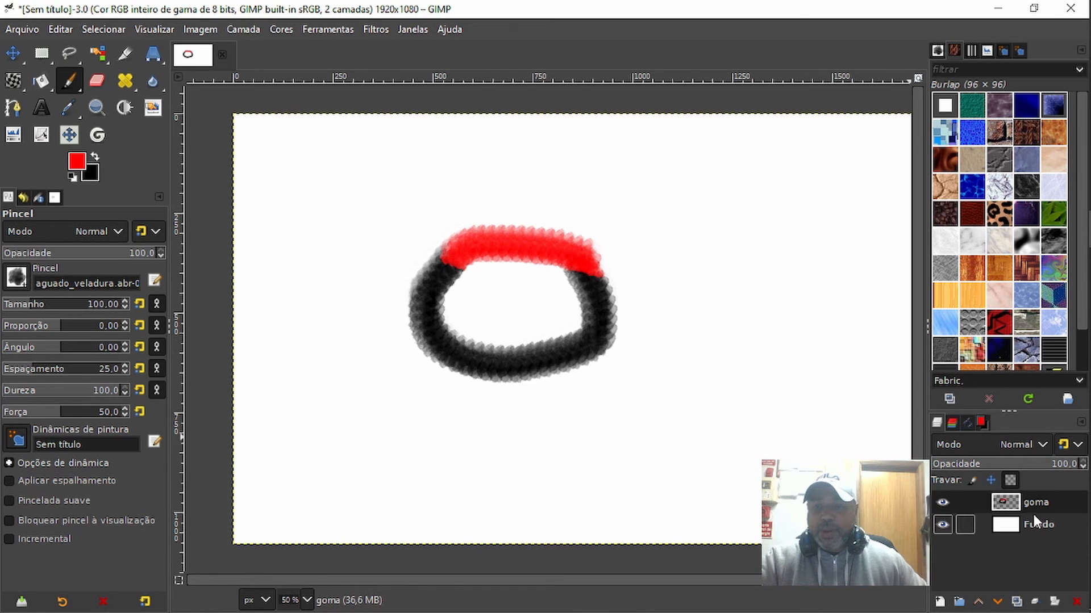
{"action": "left_click", "coordinate": [1009, 481]}
{"action": "mouse_move", "coordinate": [564, 267]}
{"action": "left_mouse_down"}
{"action": "mouse_move", "coordinate": [603, 348]}
{"action": "mouse_move", "coordinate": [580, 244]}
{"action": "mouse_move", "coordinate": [599, 288]}
{"action": "mouse_move", "coordinate": [594, 352]}
{"action": "mouse_move", "coordinate": [546, 357]}
{"action": "mouse_move", "coordinate": [567, 349]}
{"action": "mouse_move", "coordinate": [548, 342]}
{"action": "mouse_move", "coordinate": [533, 367]}
{"action": "mouse_move", "coordinate": [413, 384]}
{"action": "mouse_move", "coordinate": [570, 353]}
{"action": "mouse_move", "coordinate": [438, 338]}
{"action": "mouse_move", "coordinate": [408, 269]}
{"action": "mouse_move", "coordinate": [439, 261]}
{"action": "mouse_move", "coordinate": [426, 351]}
{"action": "mouse_move", "coordinate": [428, 282]}
{"action": "mouse_move", "coordinate": [455, 264]}
{"action": "left_mouse_up"}
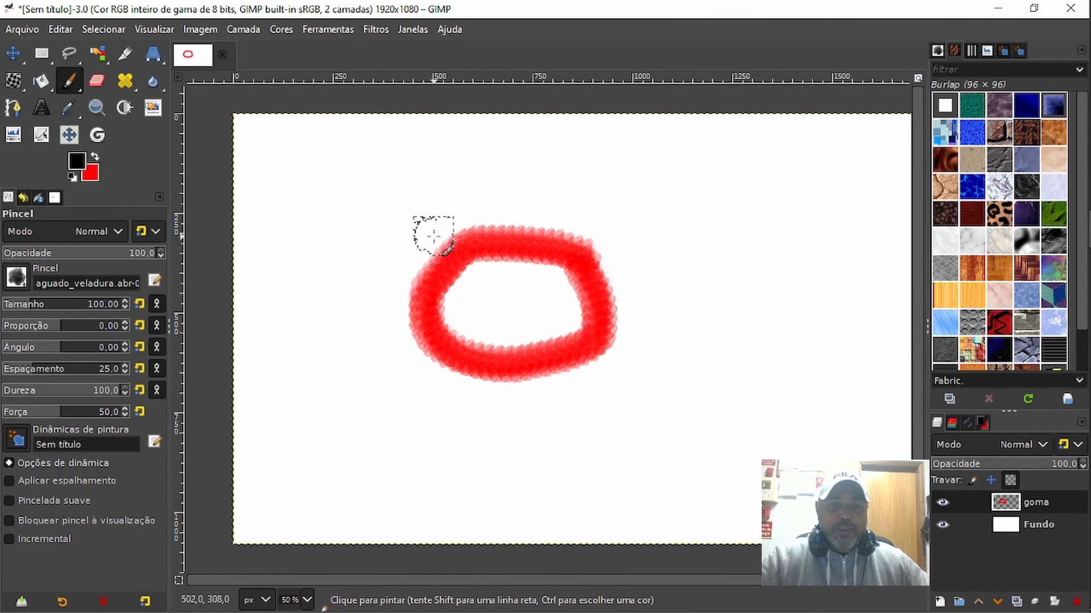
Paint seven black bands spaced around the red loop on the alpha-locked goma layer.
{"action": "left_click", "coordinate": [450, 259]}
{"action": "left_click", "coordinate": [481, 361]}
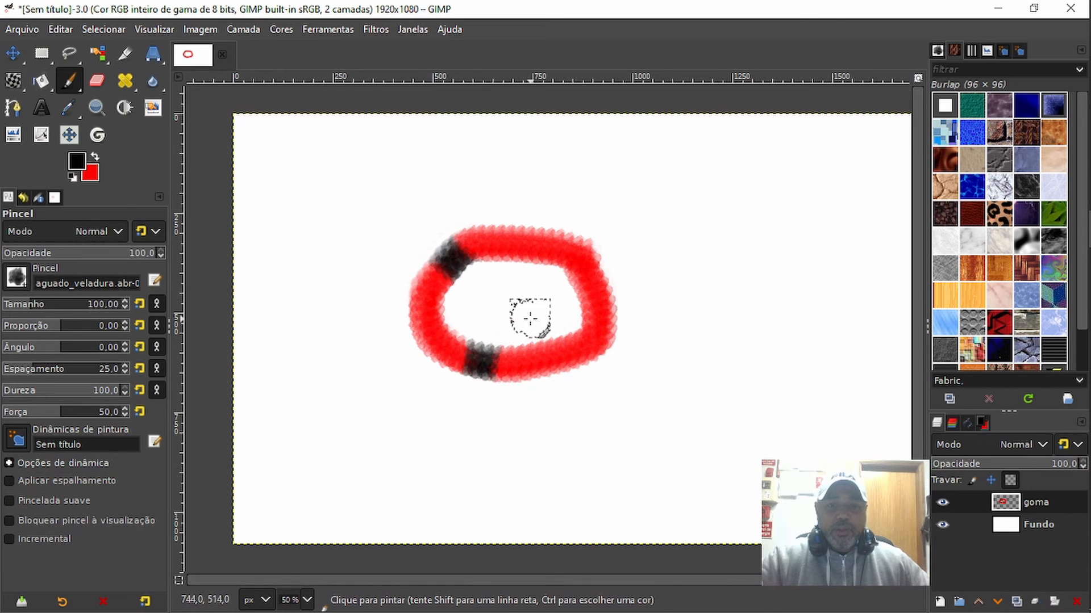
{"action": "left_click", "coordinate": [564, 351]}
{"action": "left_click", "coordinate": [579, 259]}
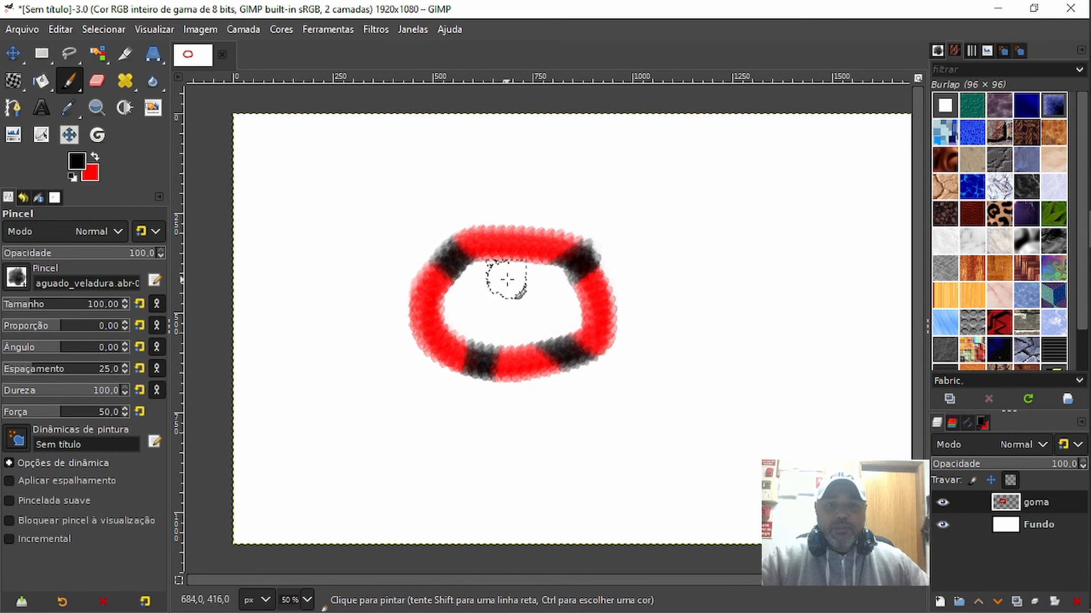
{"action": "left_click", "coordinate": [506, 242]}
{"action": "left_click", "coordinate": [427, 311]}
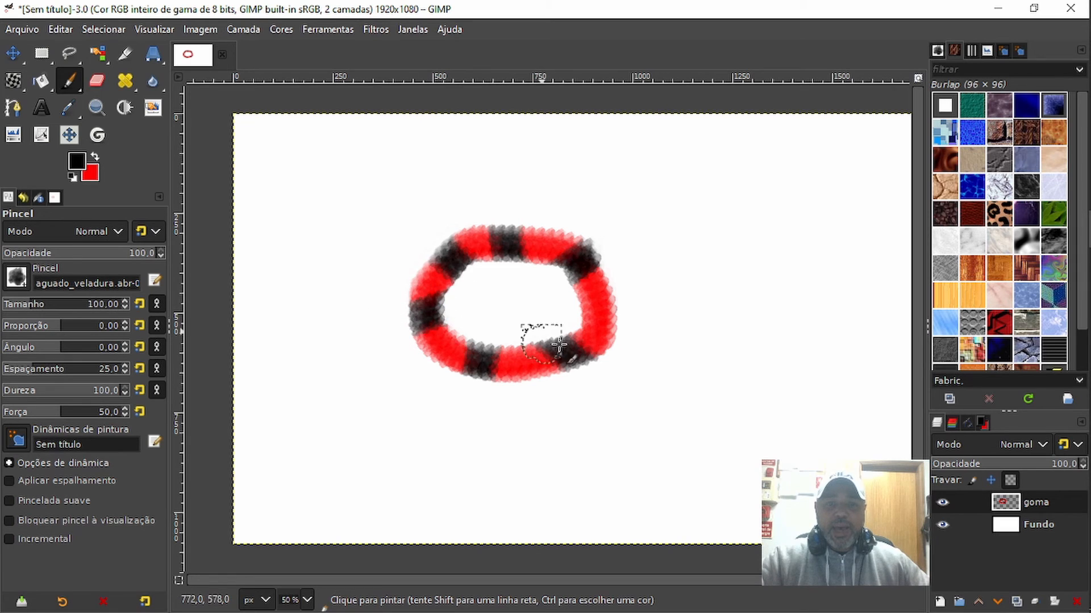
{"action": "left_click", "coordinate": [598, 314]}
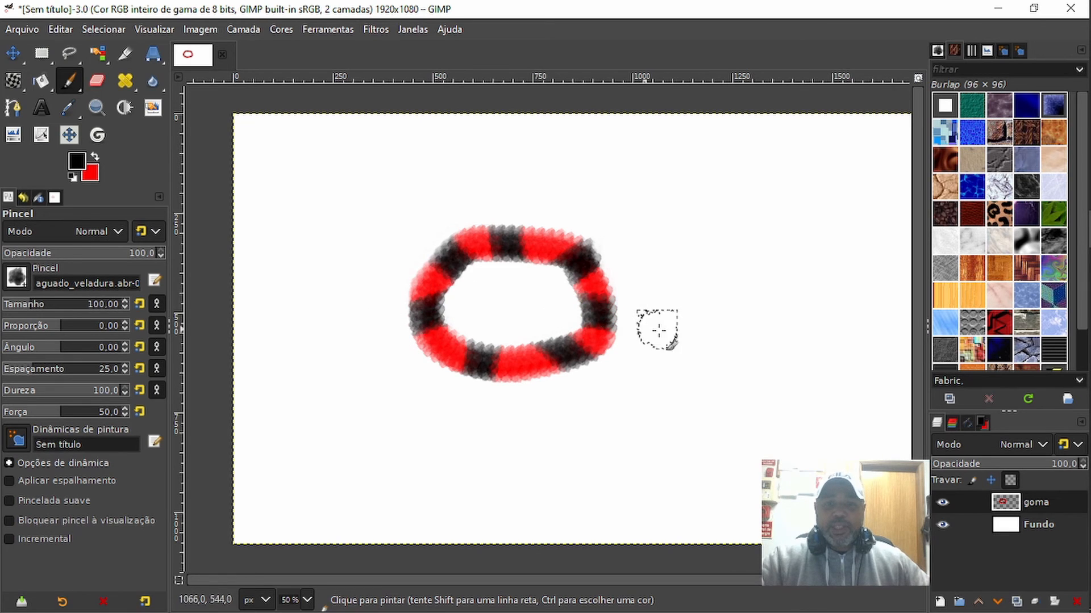
Brush partial black strokes over the upper-right and upper-left red sections of the loop with alpha still locked.
{"action": "left_click", "coordinate": [1014, 479]}
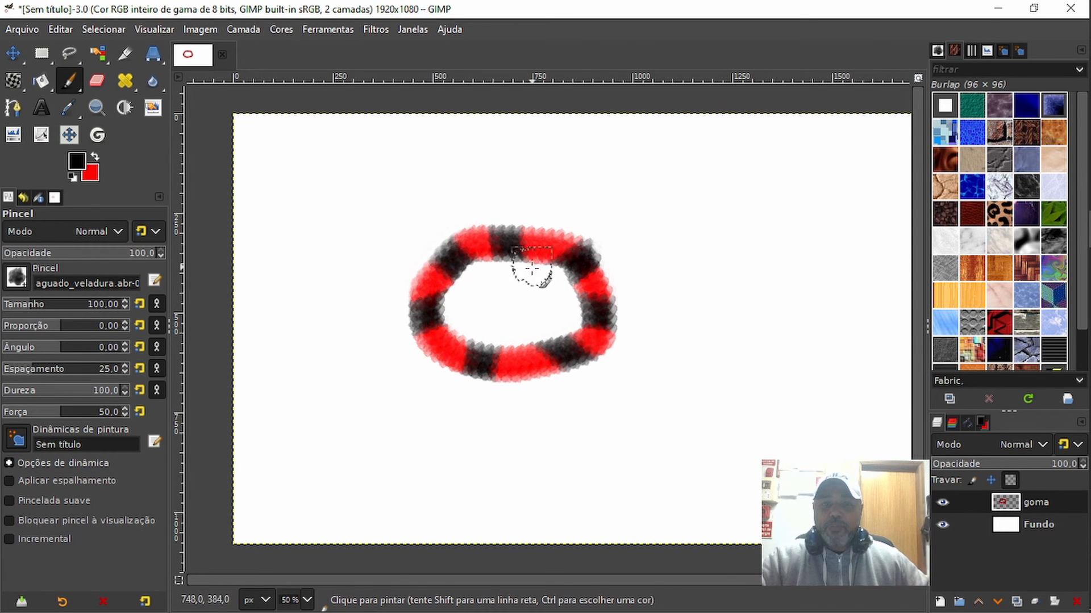
{"action": "left_click_drag", "start_coordinate": [531, 267], "coordinate": [548, 243]}
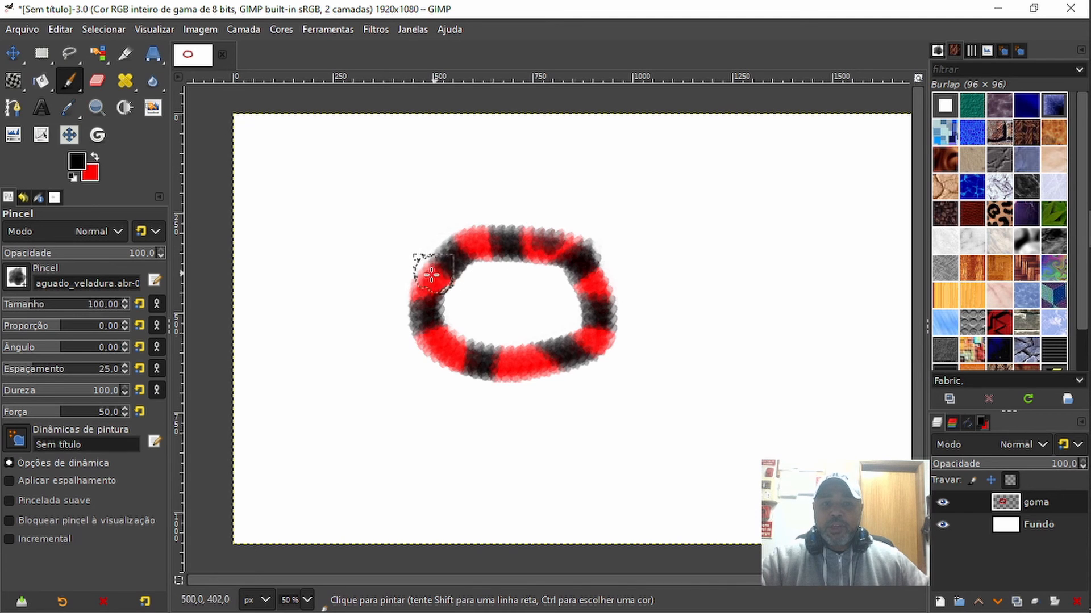
{"action": "mouse_move", "coordinate": [431, 276]}
{"action": "left_mouse_down"}
{"action": "mouse_move", "coordinate": [420, 268]}
{"action": "mouse_move", "coordinate": [426, 276]}
{"action": "left_mouse_up"}
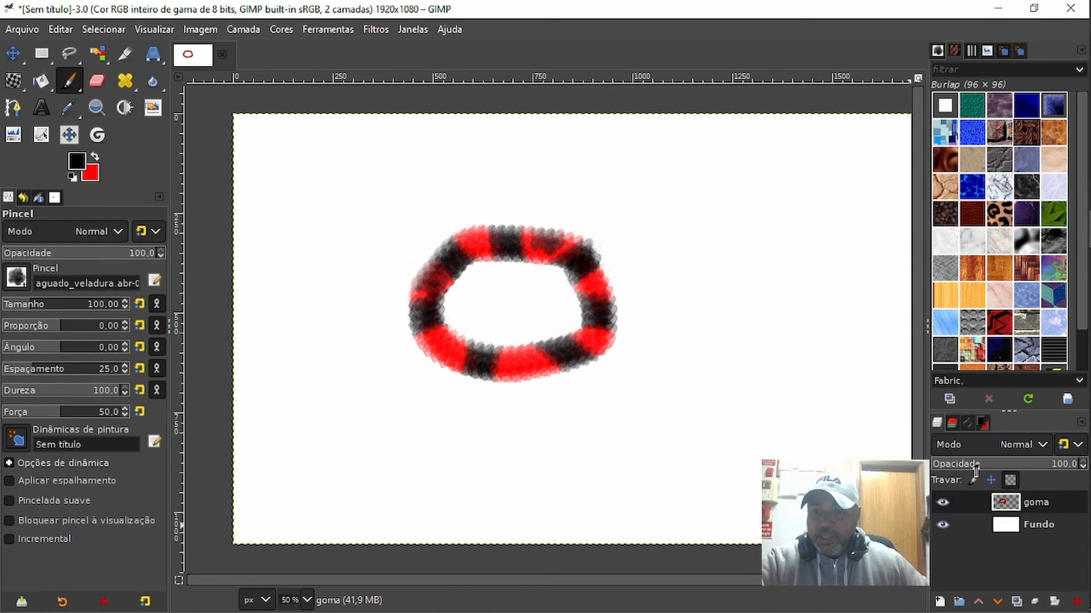
Show the image's channels and hide and restore Azul, Verde and Vermelho one at a time.
{"action": "left_click", "coordinate": [953, 425]}
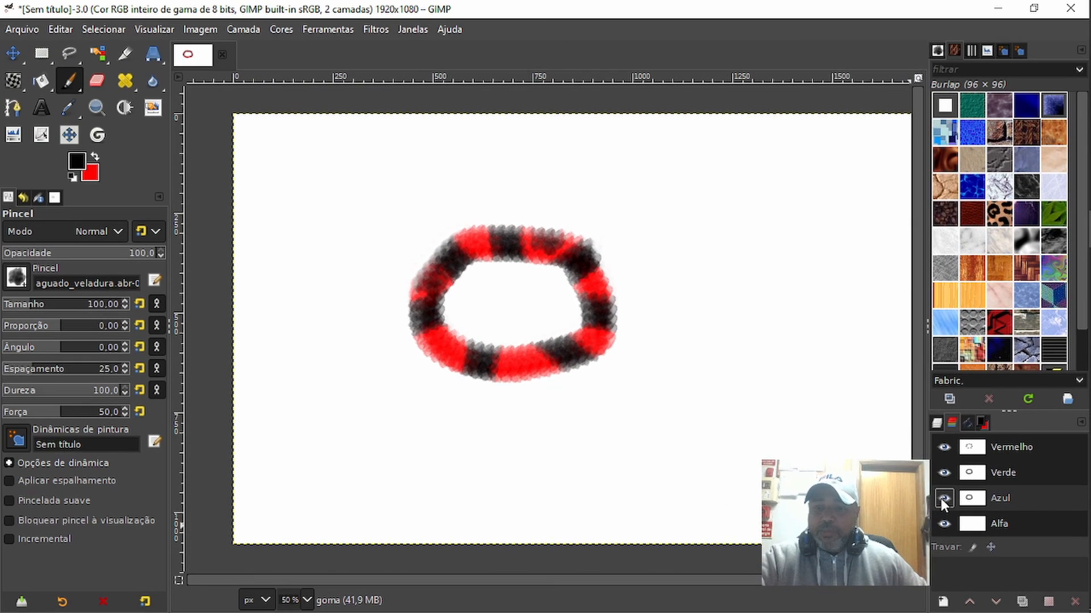
{"action": "left_click", "coordinate": [934, 495]}
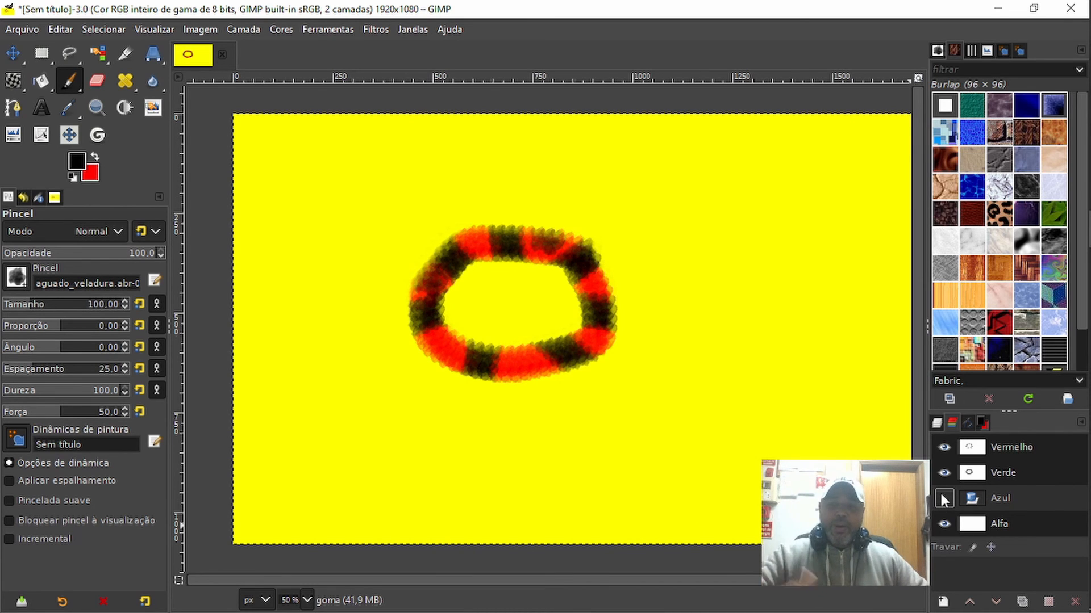
{"action": "left_click", "coordinate": [944, 499]}
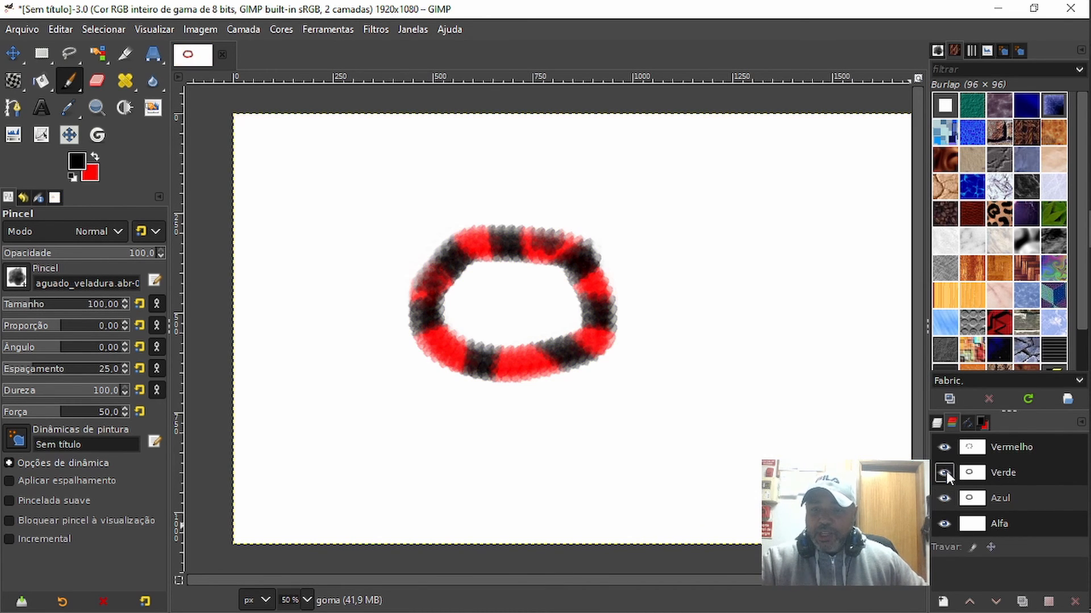
{"action": "left_click", "coordinate": [944, 472]}
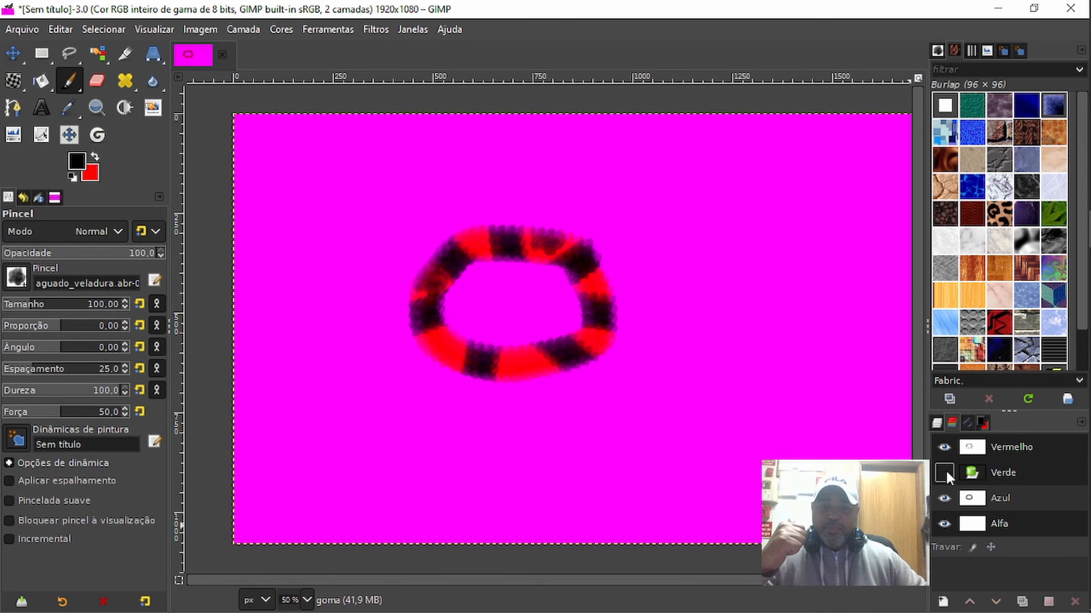
{"action": "left_click", "coordinate": [944, 471]}
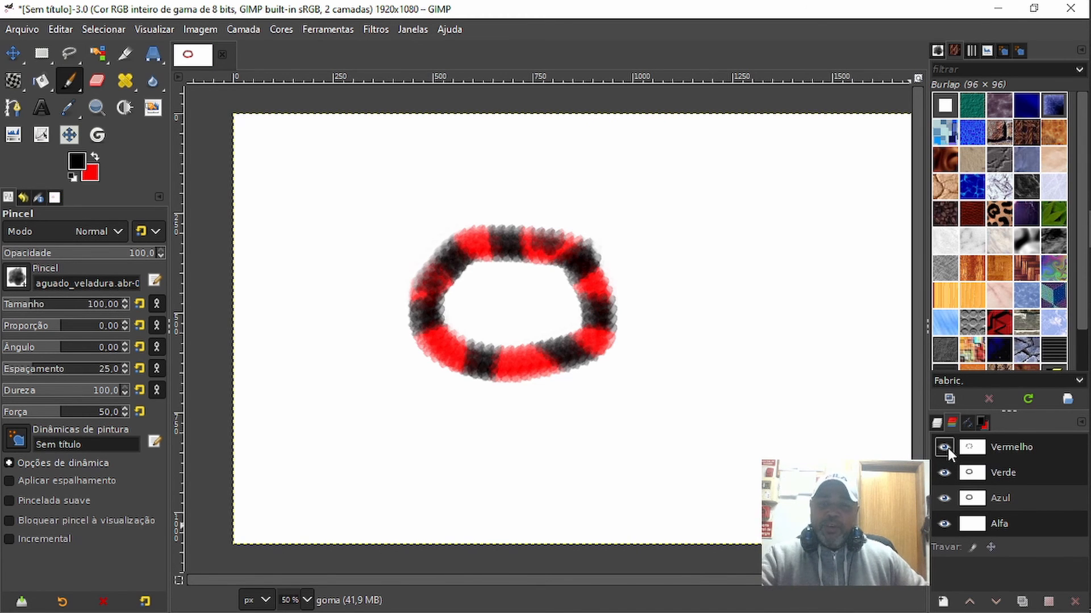
{"action": "left_click", "coordinate": [947, 446]}
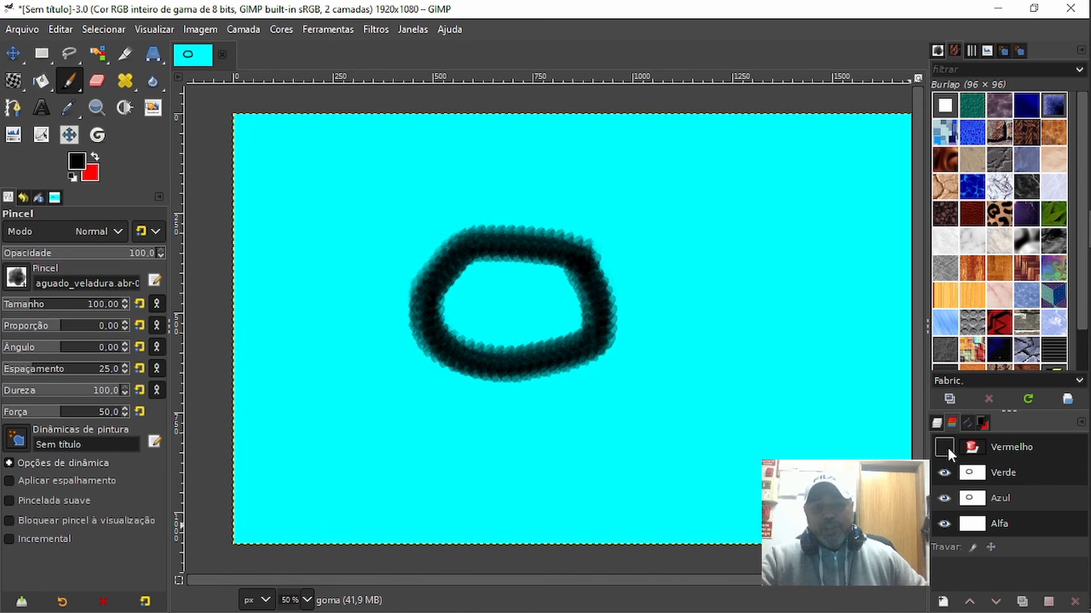
{"action": "left_click", "coordinate": [946, 446]}
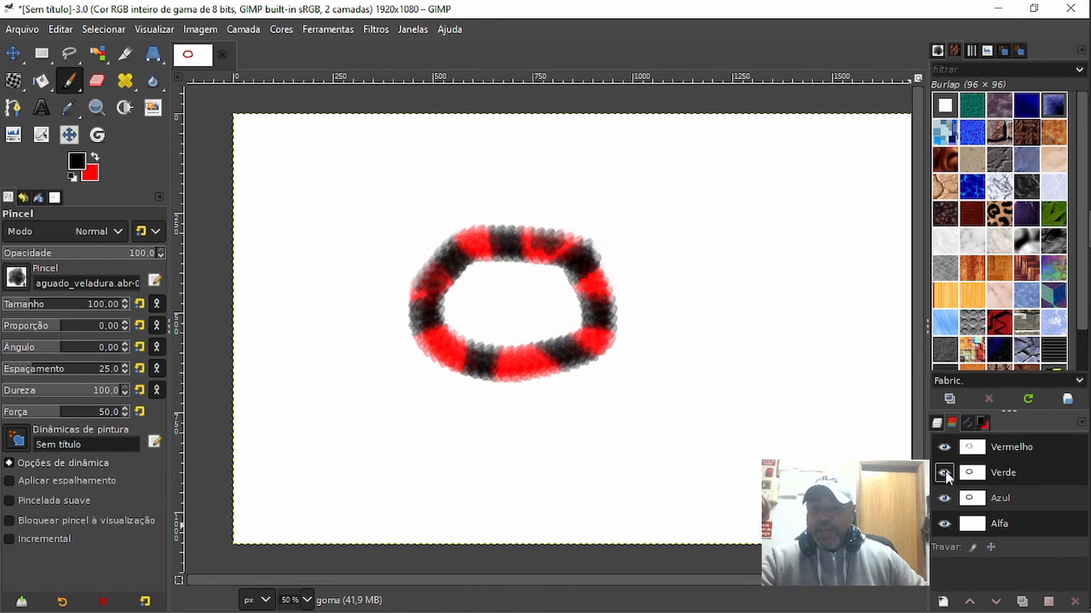
Hide the Verde and Vermelho channels together to view Azul alone, and restore both.
{"action": "left_click", "coordinate": [945, 471]}
{"action": "left_click", "coordinate": [943, 446]}
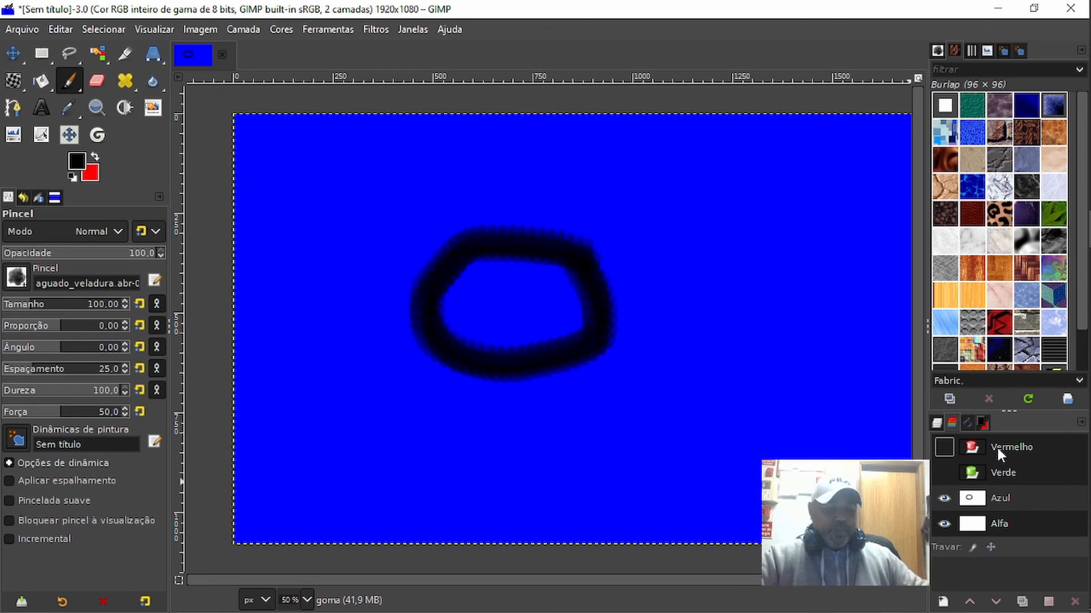
{"action": "left_click", "coordinate": [942, 447]}
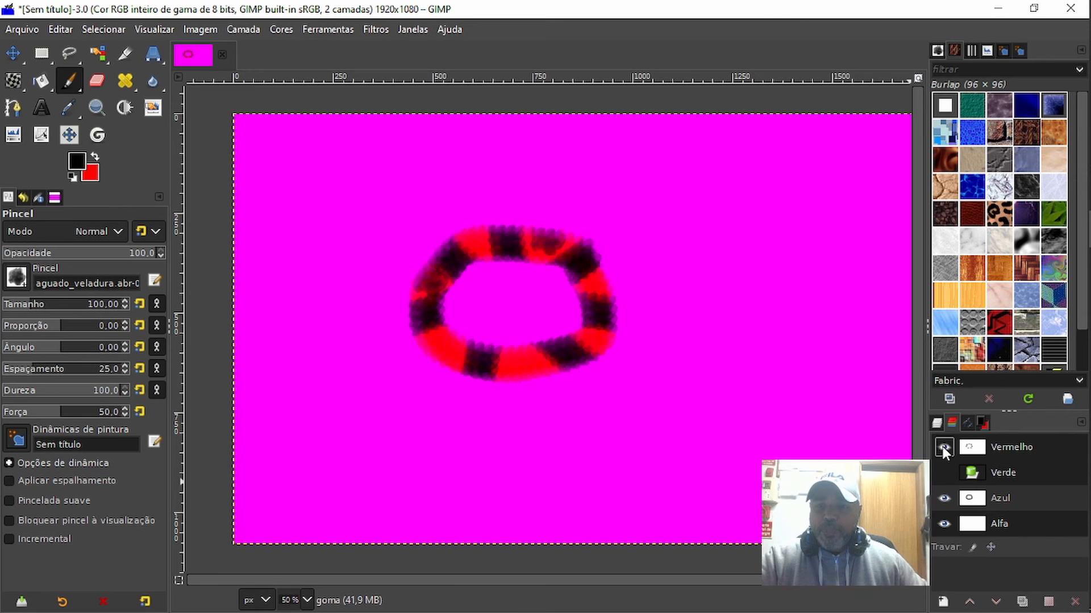
{"action": "left_click", "coordinate": [943, 473]}
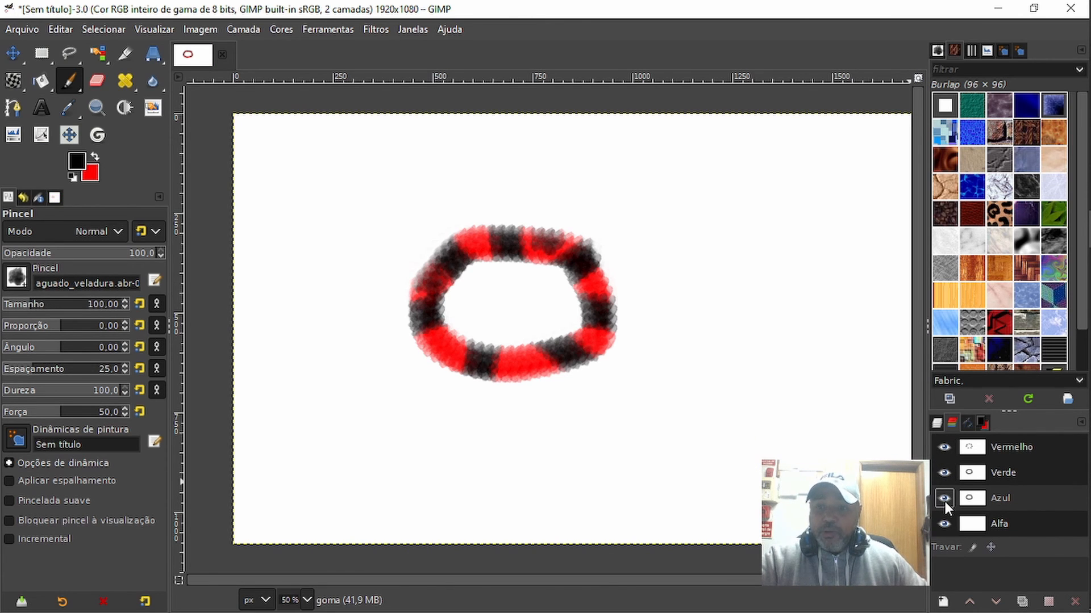
View the Vermelho channel alone and the Verde channel alone by hiding the other colour channels, restoring them each time.
{"action": "left_click", "coordinate": [944, 498]}
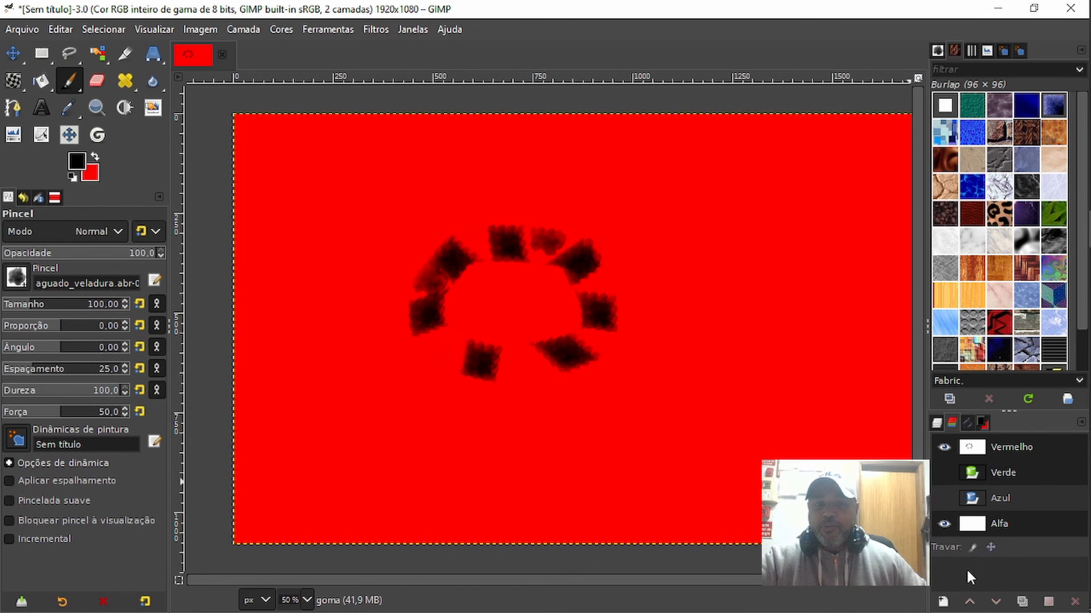
{"action": "left_click", "coordinate": [945, 472]}
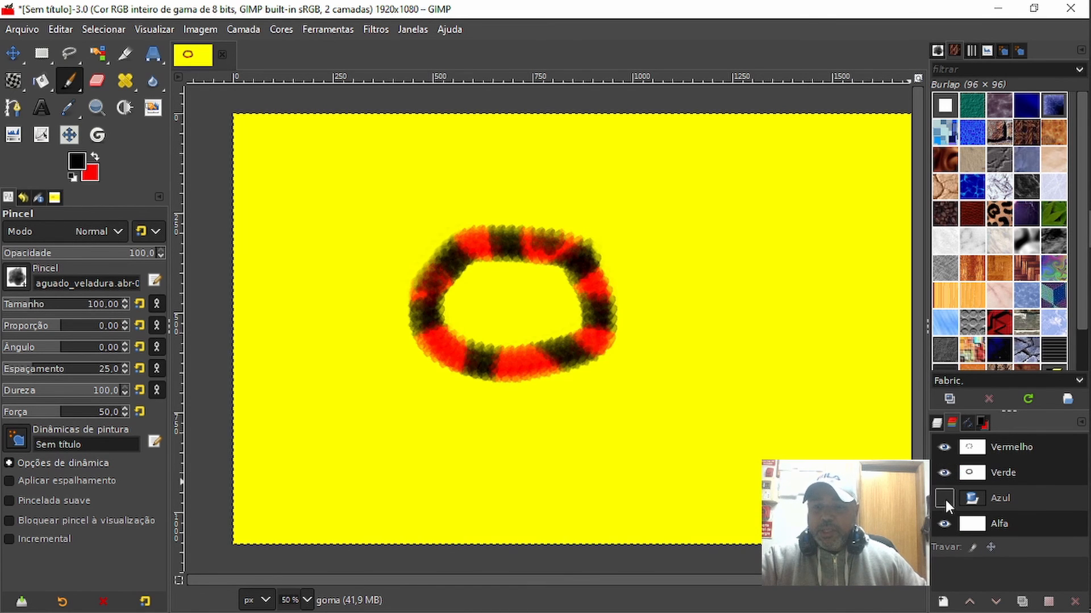
{"action": "left_click", "coordinate": [945, 498]}
{"action": "left_click", "coordinate": [944, 448]}
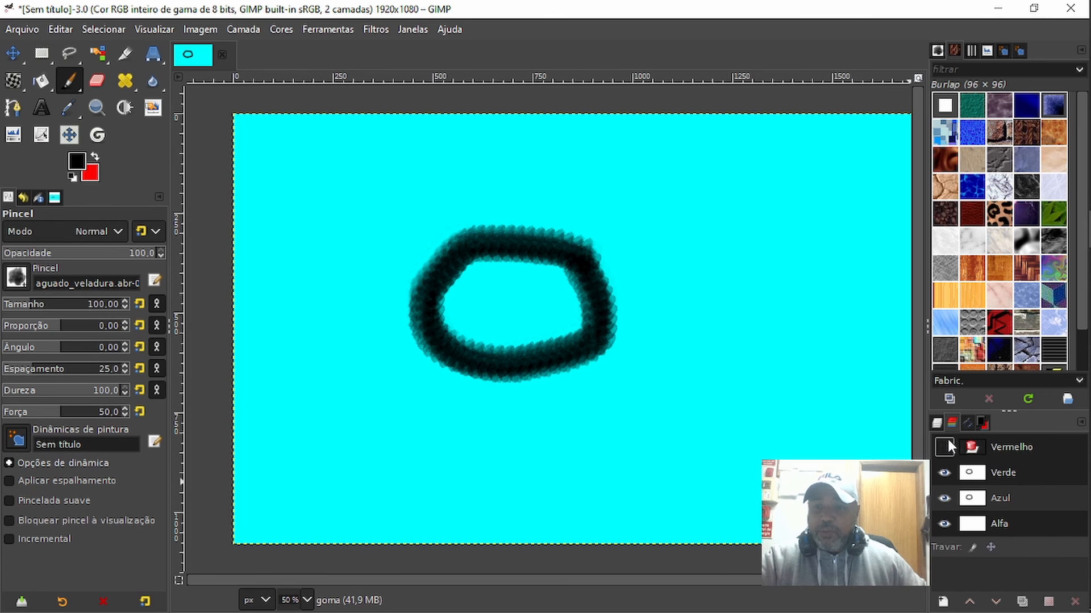
{"action": "left_click", "coordinate": [943, 500]}
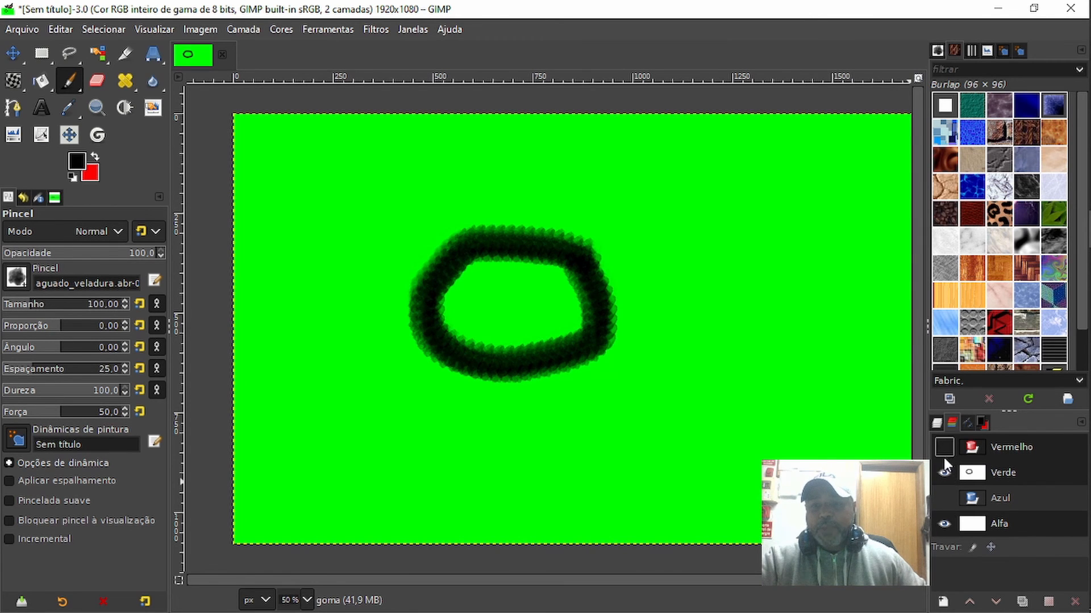
{"action": "left_click", "coordinate": [944, 448]}
{"action": "left_click", "coordinate": [945, 499]}
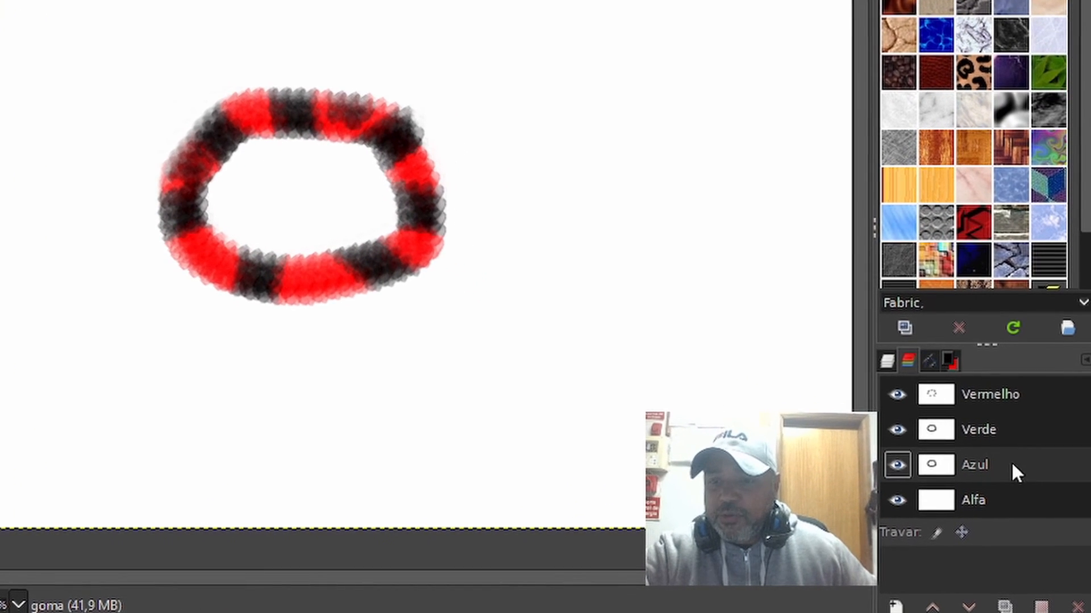
Look through the paths, colour selector, brushes, patterns, gradients, histogram and paint dynamics presets in turn.
{"action": "left_click", "coordinate": [923, 352]}
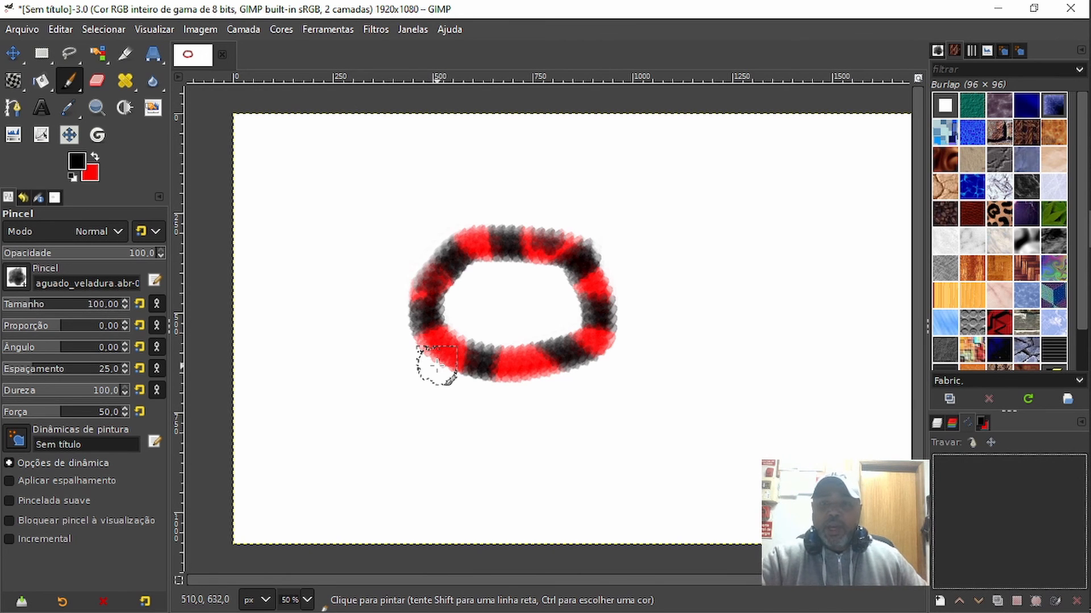
{"action": "left_click", "coordinate": [982, 424]}
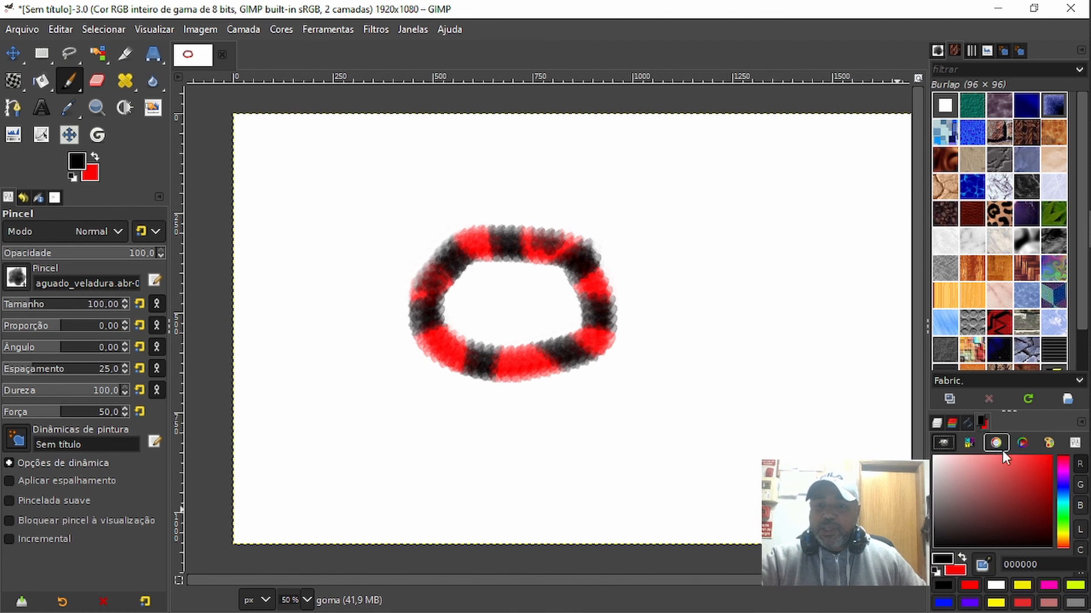
{"action": "left_click", "coordinate": [935, 49]}
{"action": "left_click", "coordinate": [957, 52]}
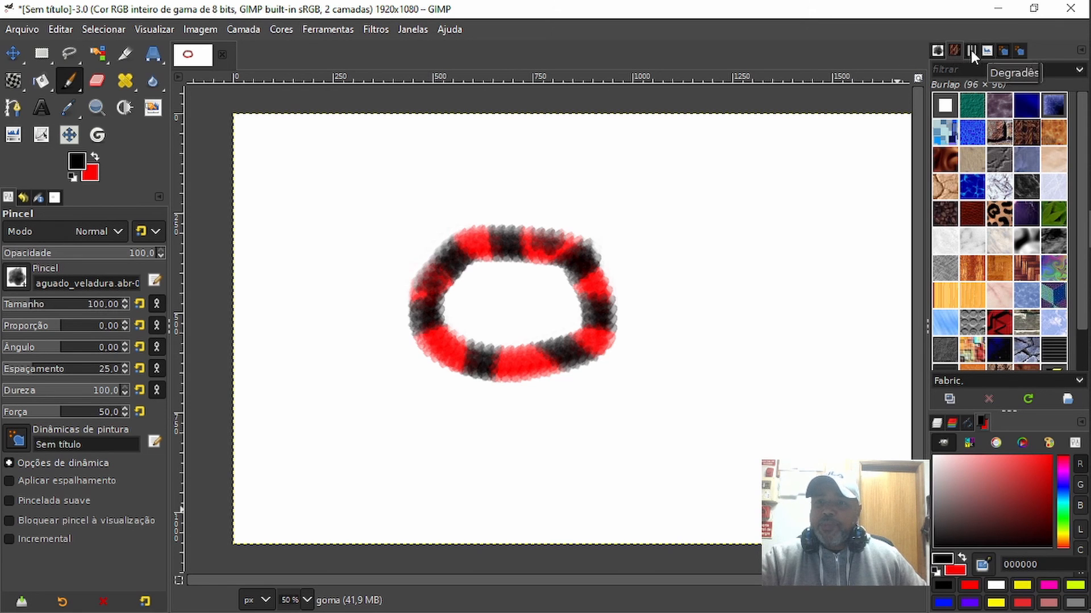
{"action": "left_click", "coordinate": [970, 50]}
{"action": "left_click", "coordinate": [986, 52]}
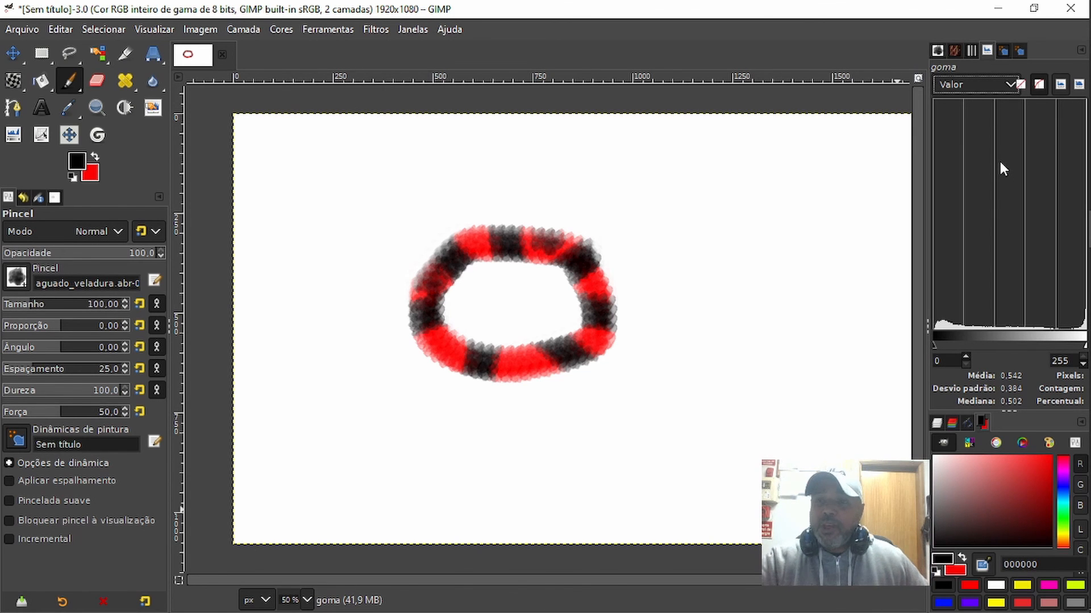
{"action": "left_click", "coordinate": [1005, 51]}
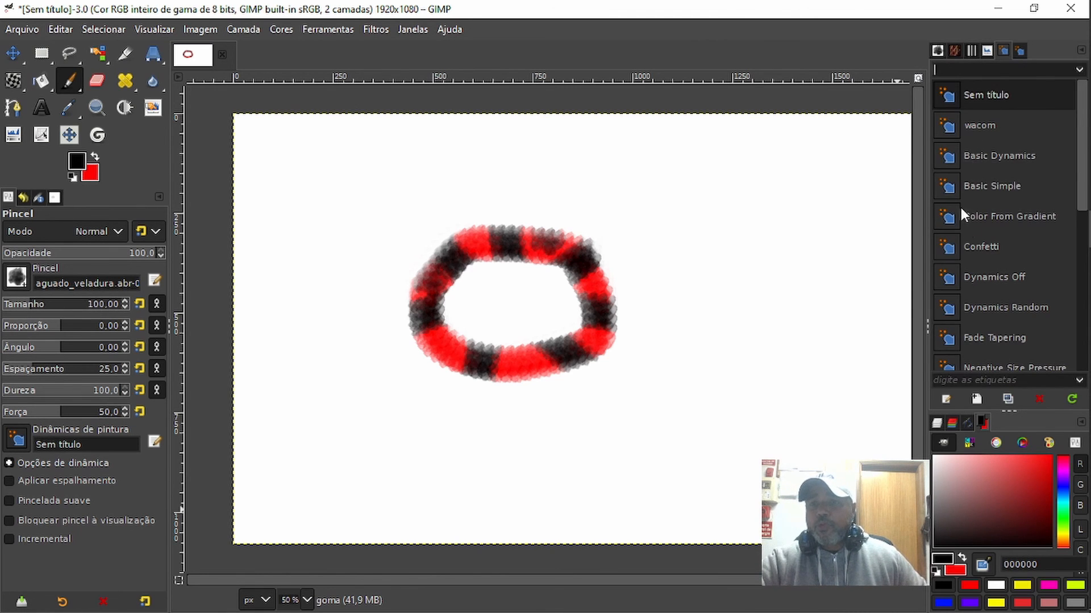